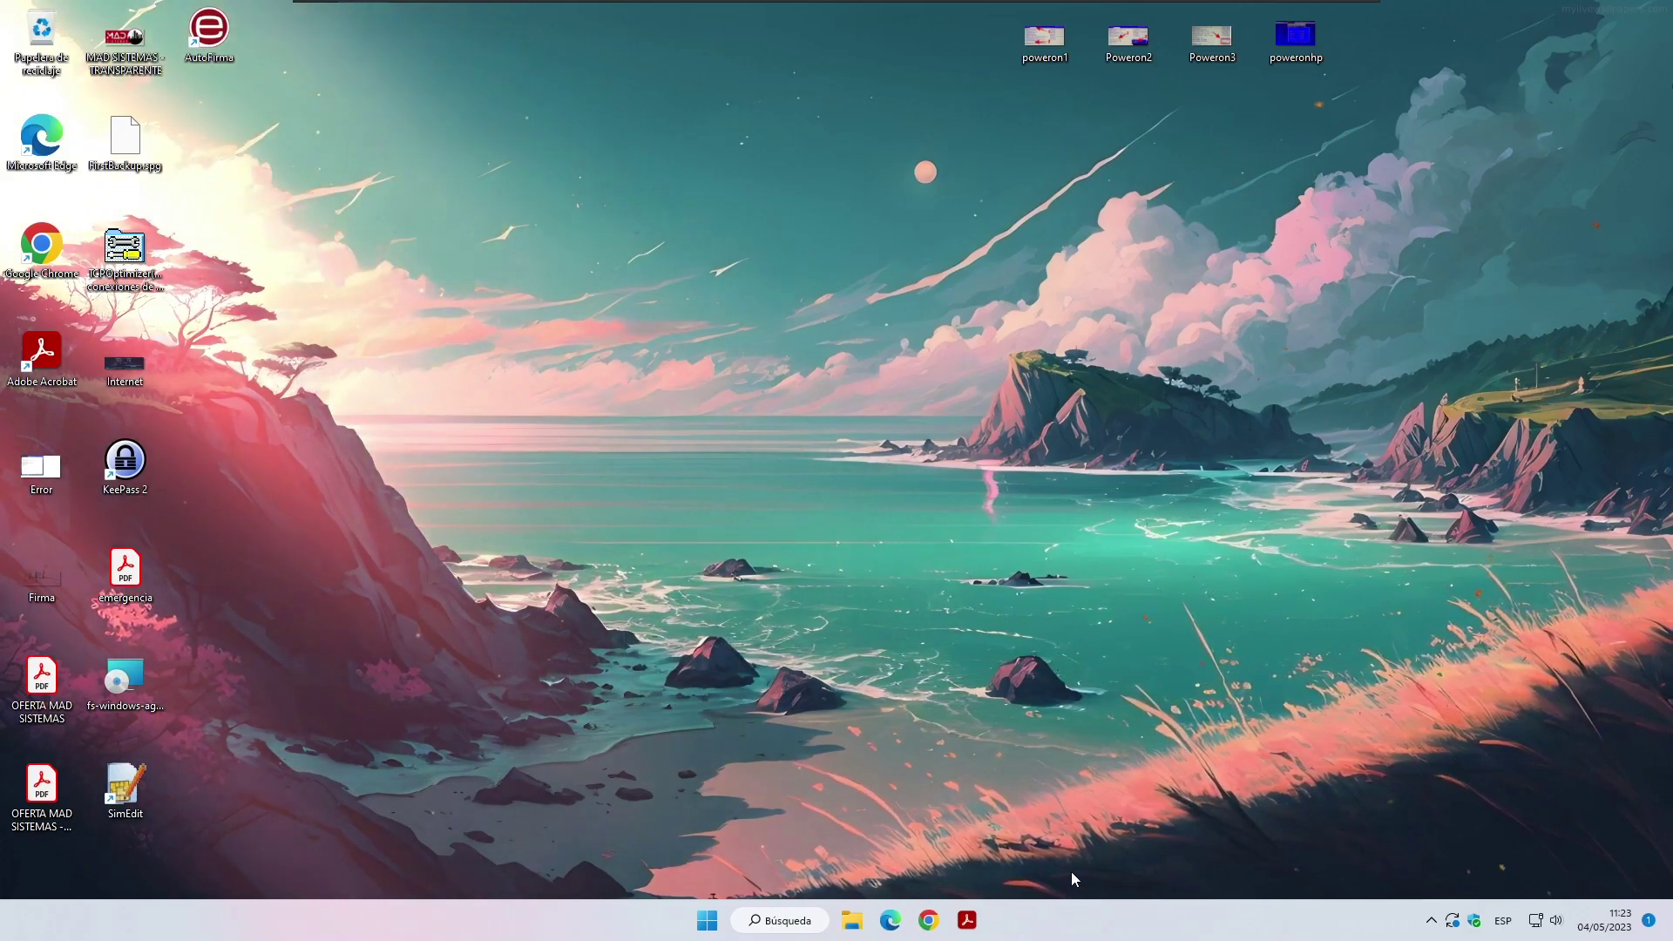
In Google Chrome, search for "windows 11 iso" and open Microsoft's Windows 11 download page.
left_click(928, 922)
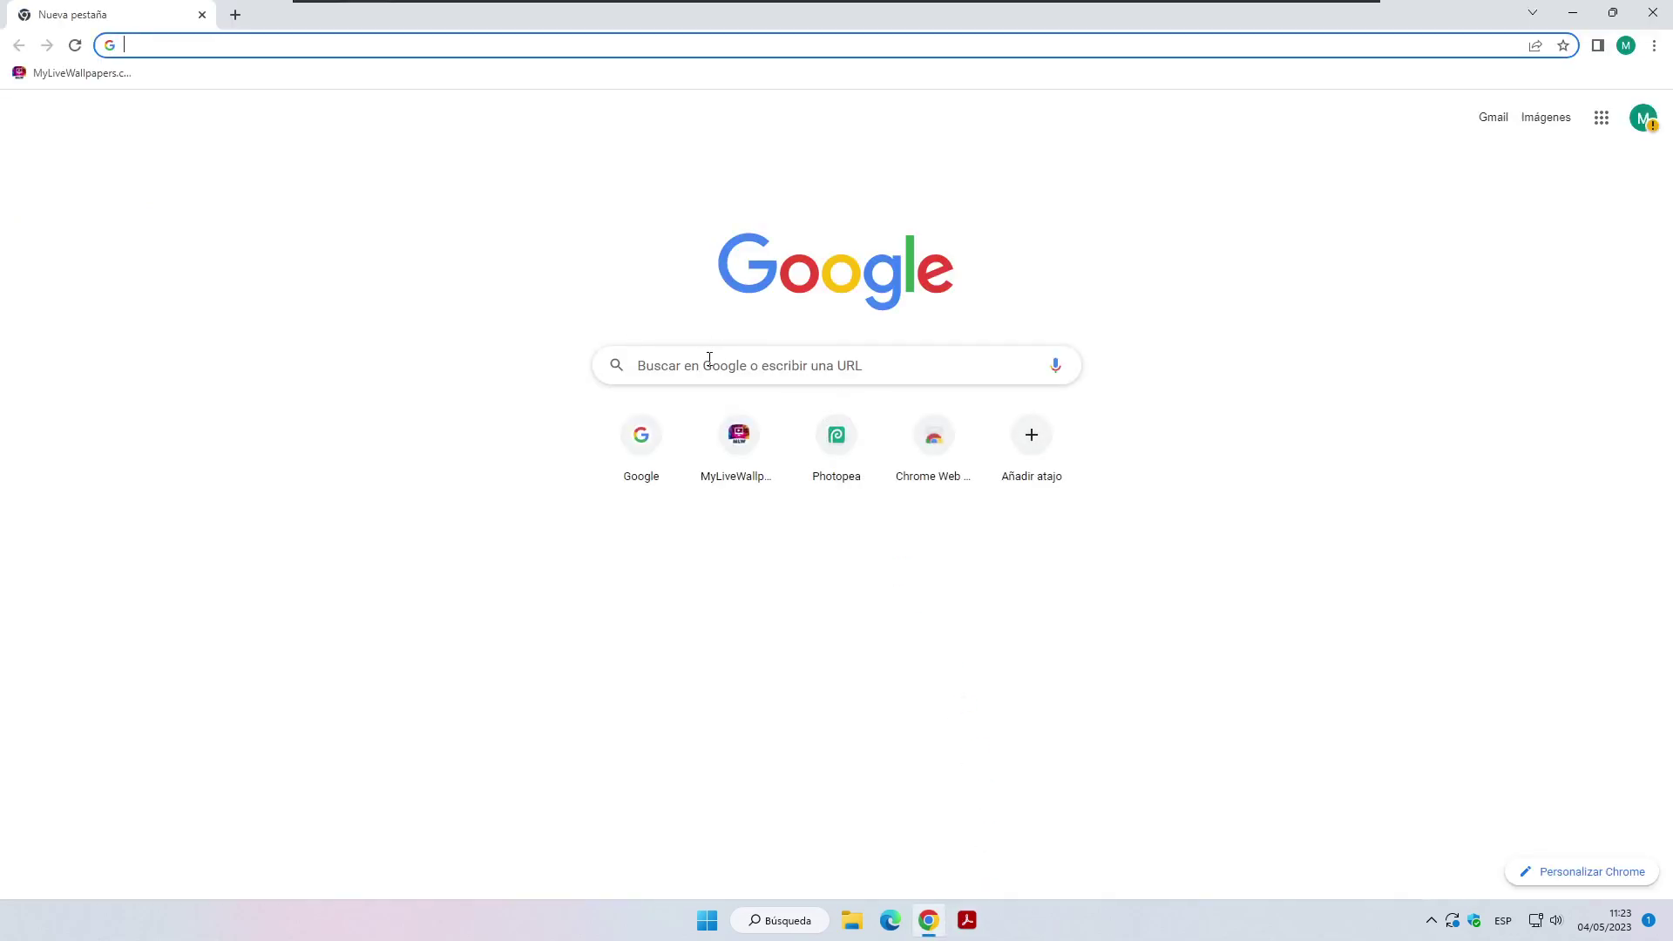
left_click(710, 361)
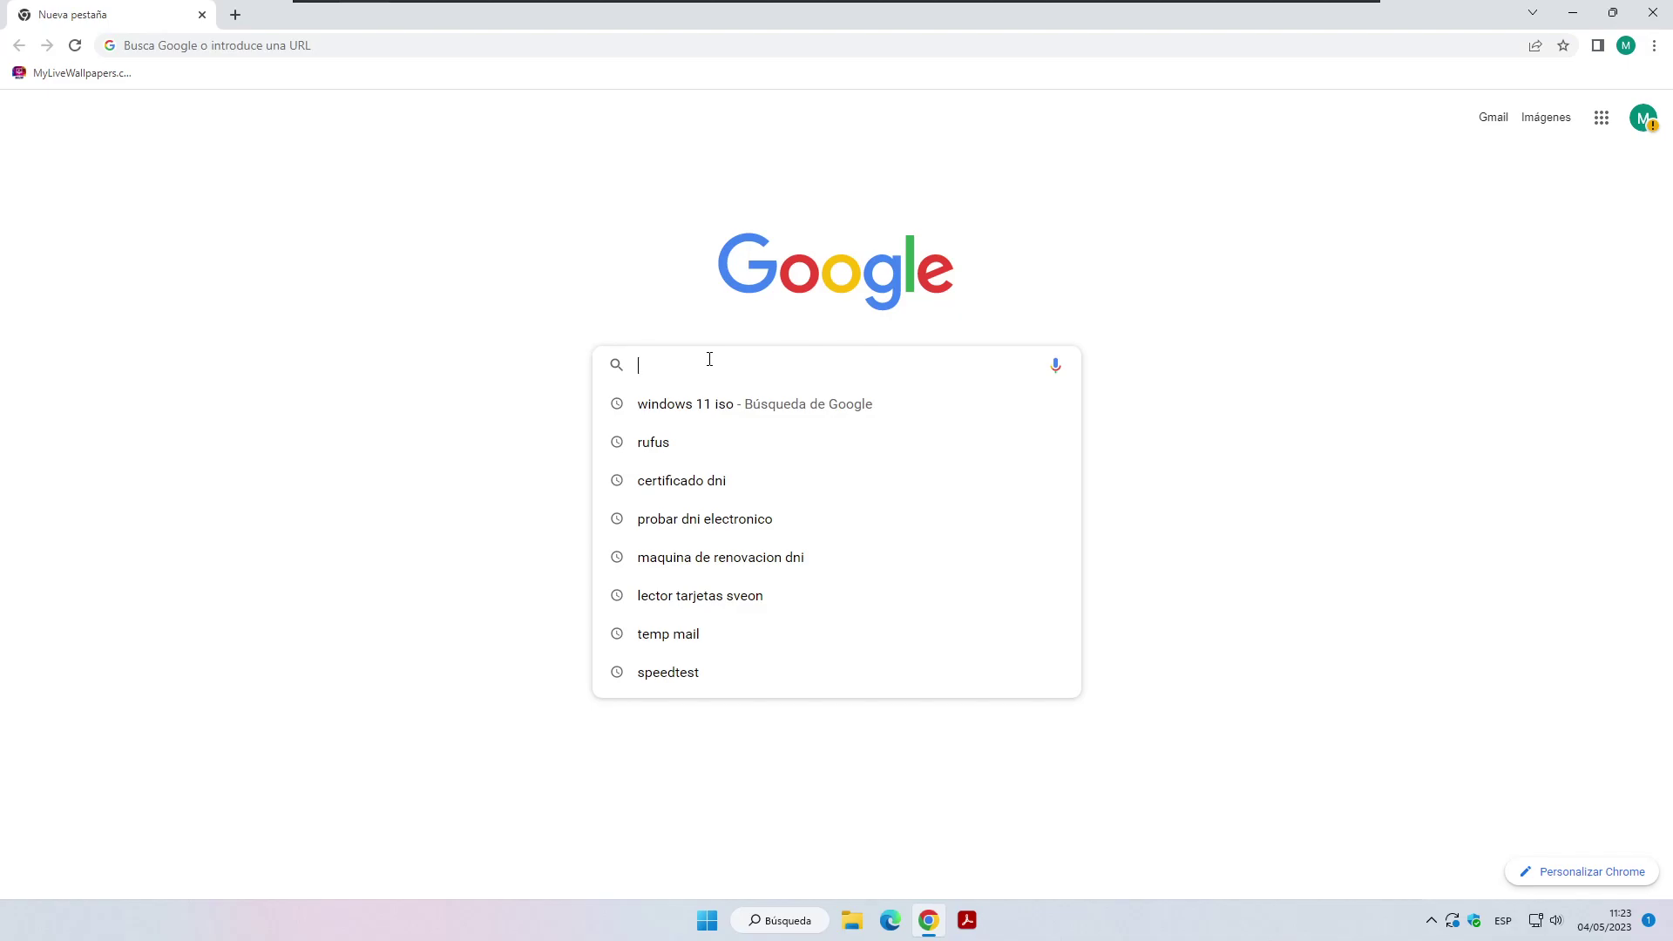
left_click(723, 399)
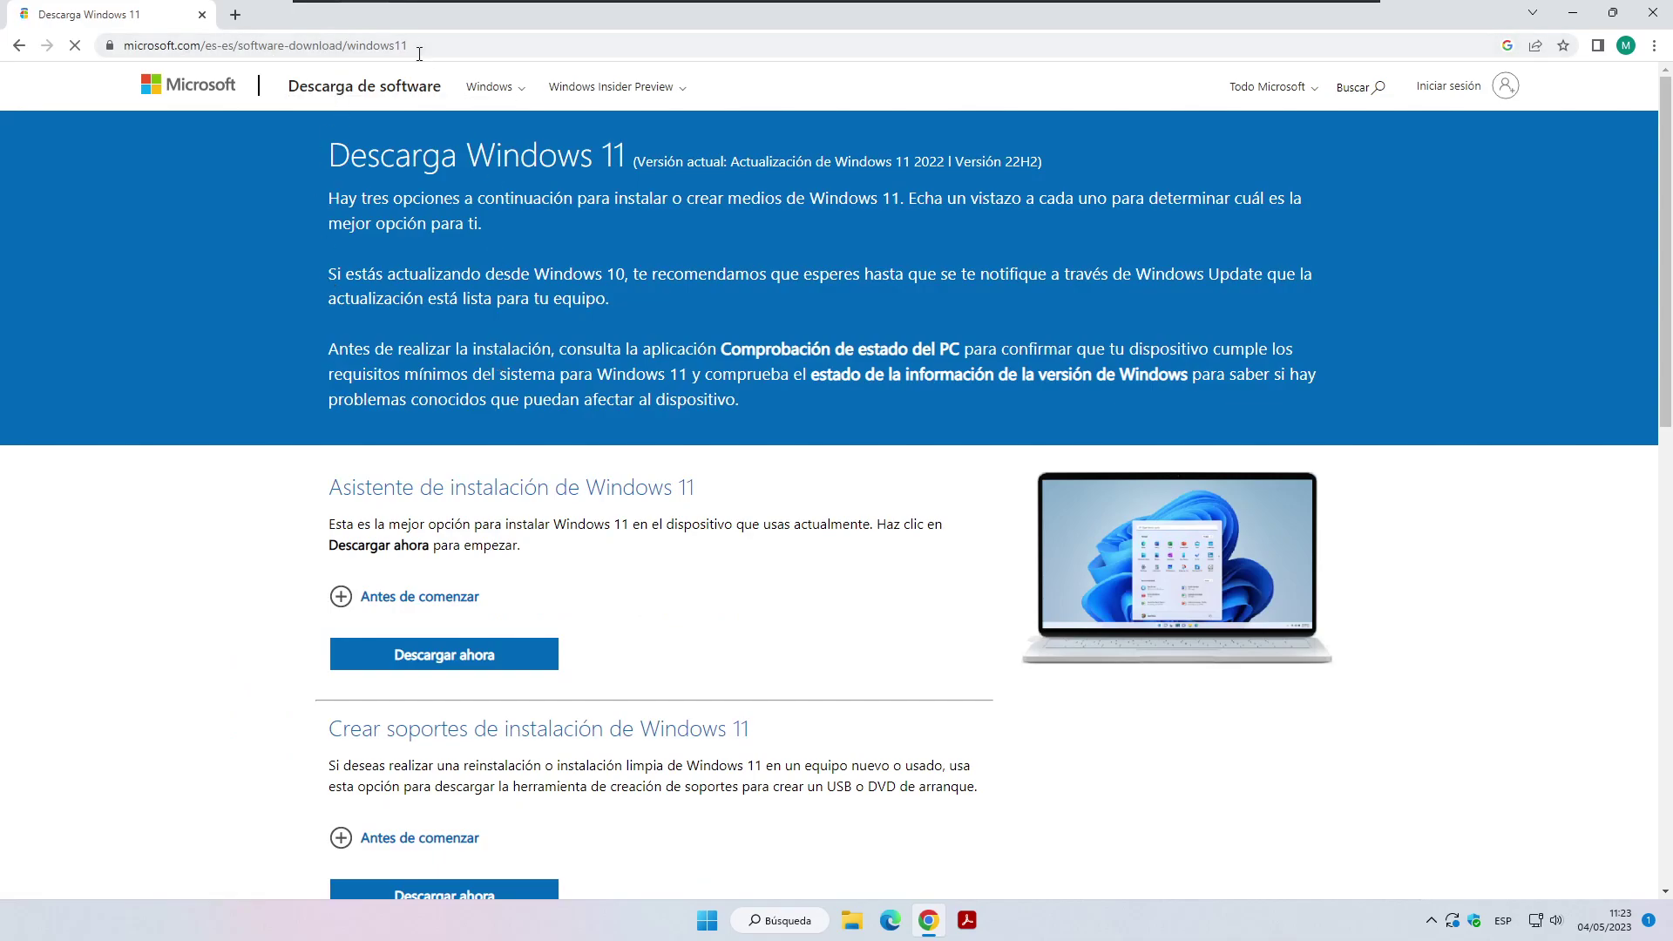
Choose Windows 11 (multi-edition ISO) as the disk image to download and submit the selection.
scroll(471, 539, "down", 5)
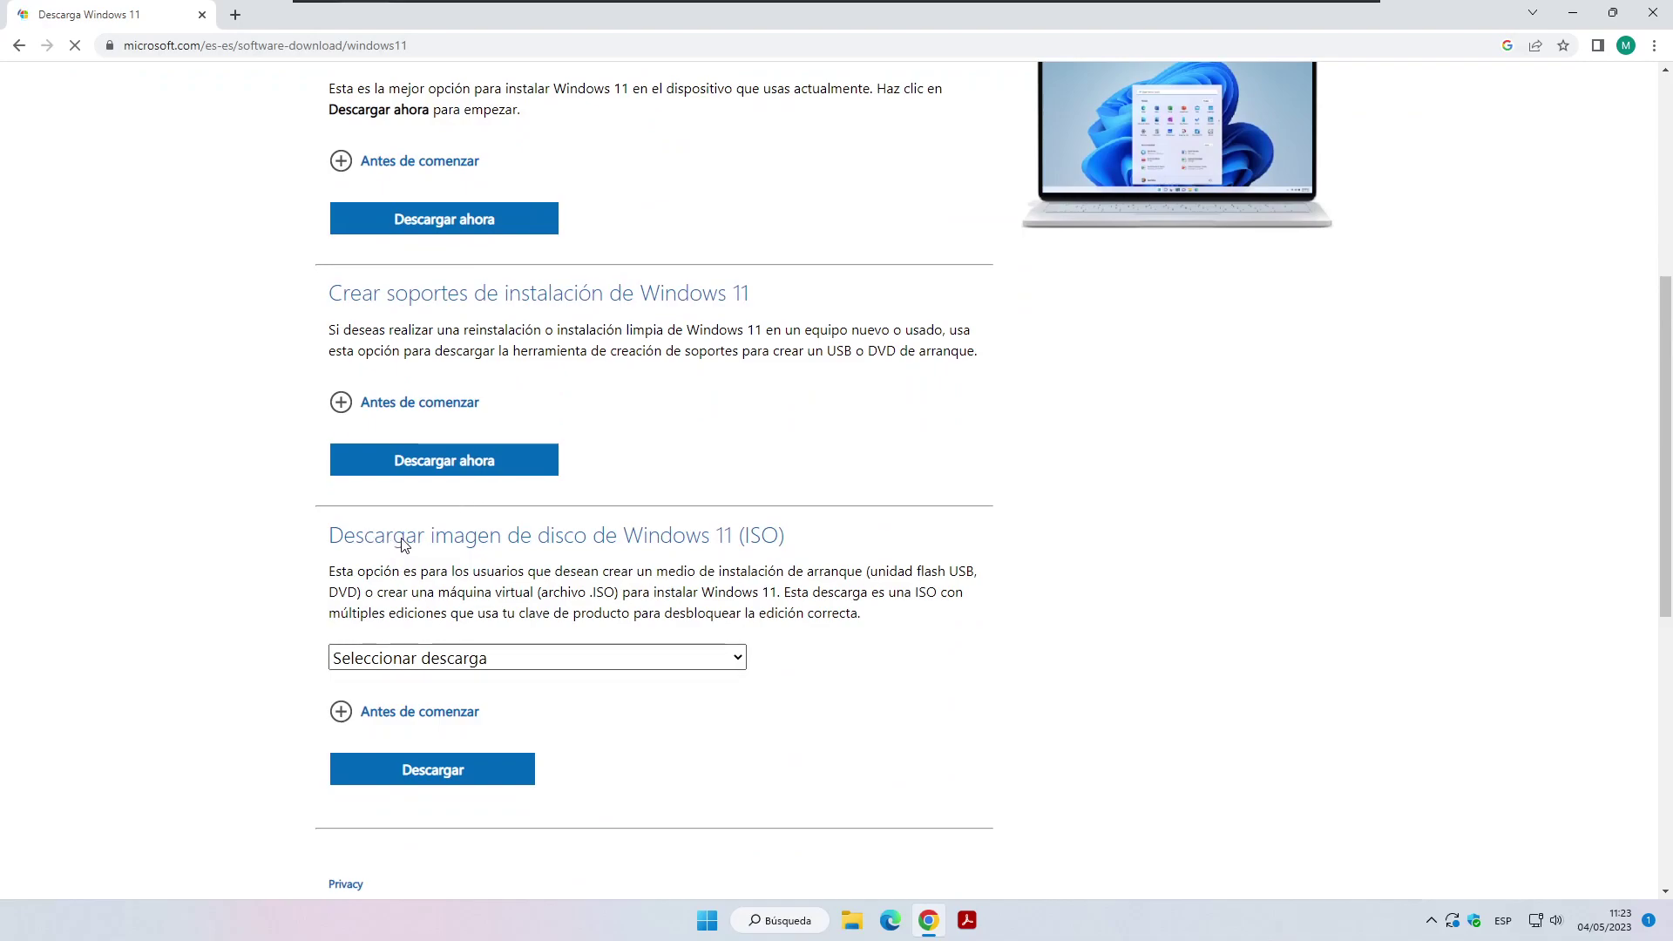
double_click(757, 535)
left_click(576, 569)
scroll(485, 545, "down", 2)
left_click(481, 485)
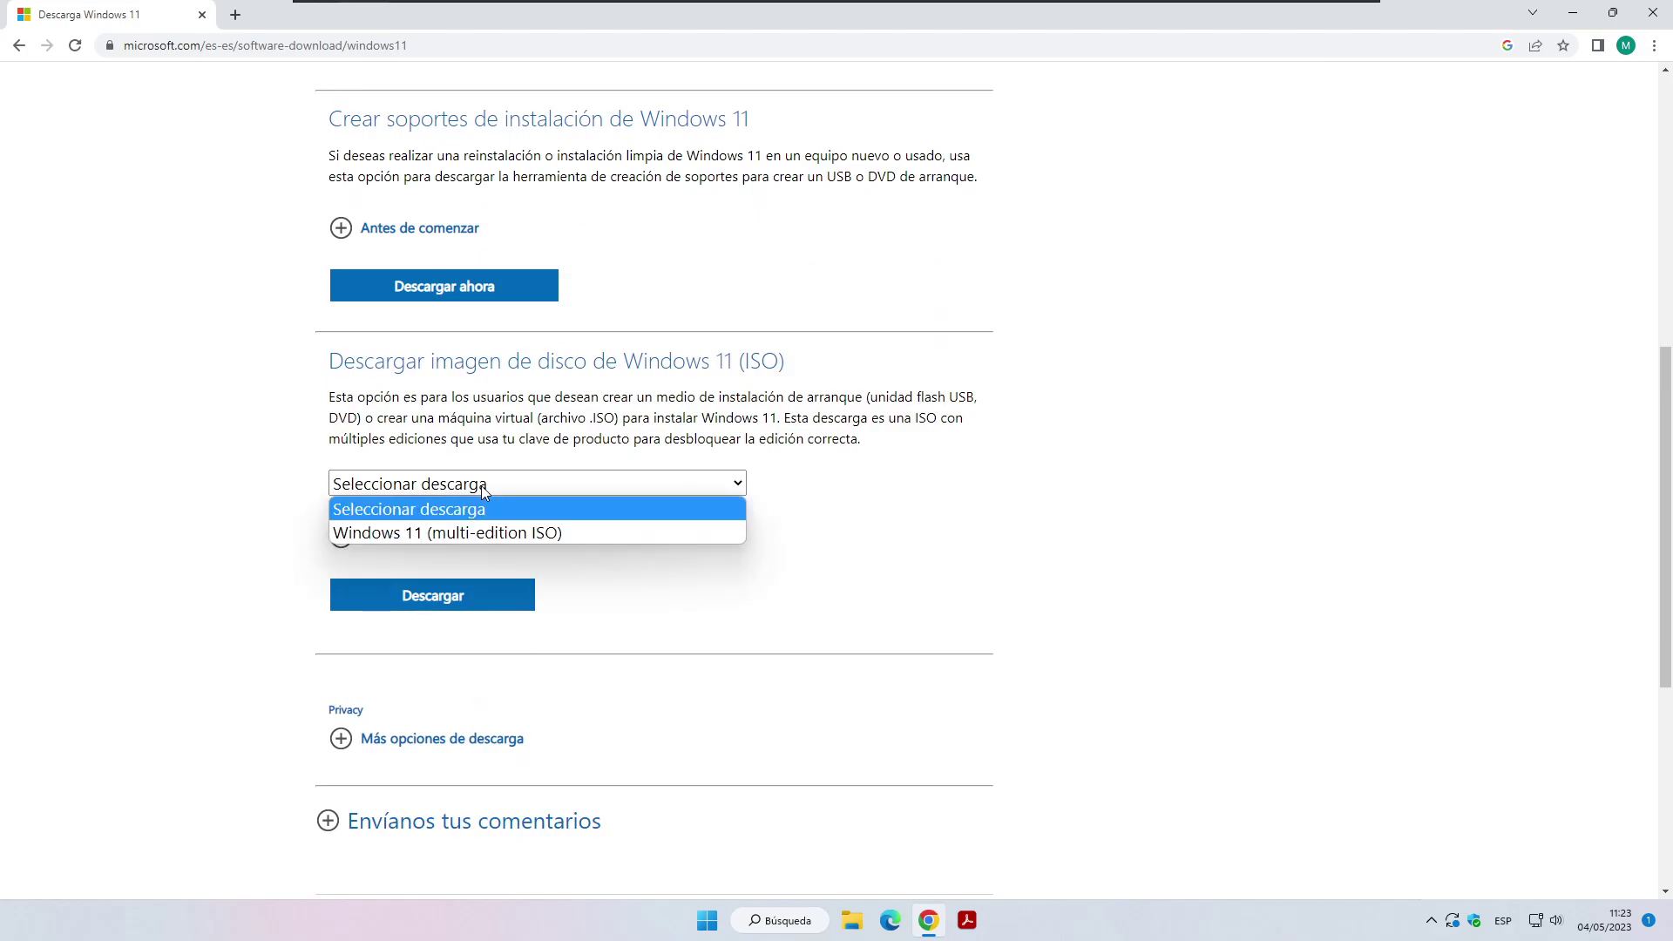
left_click(408, 531)
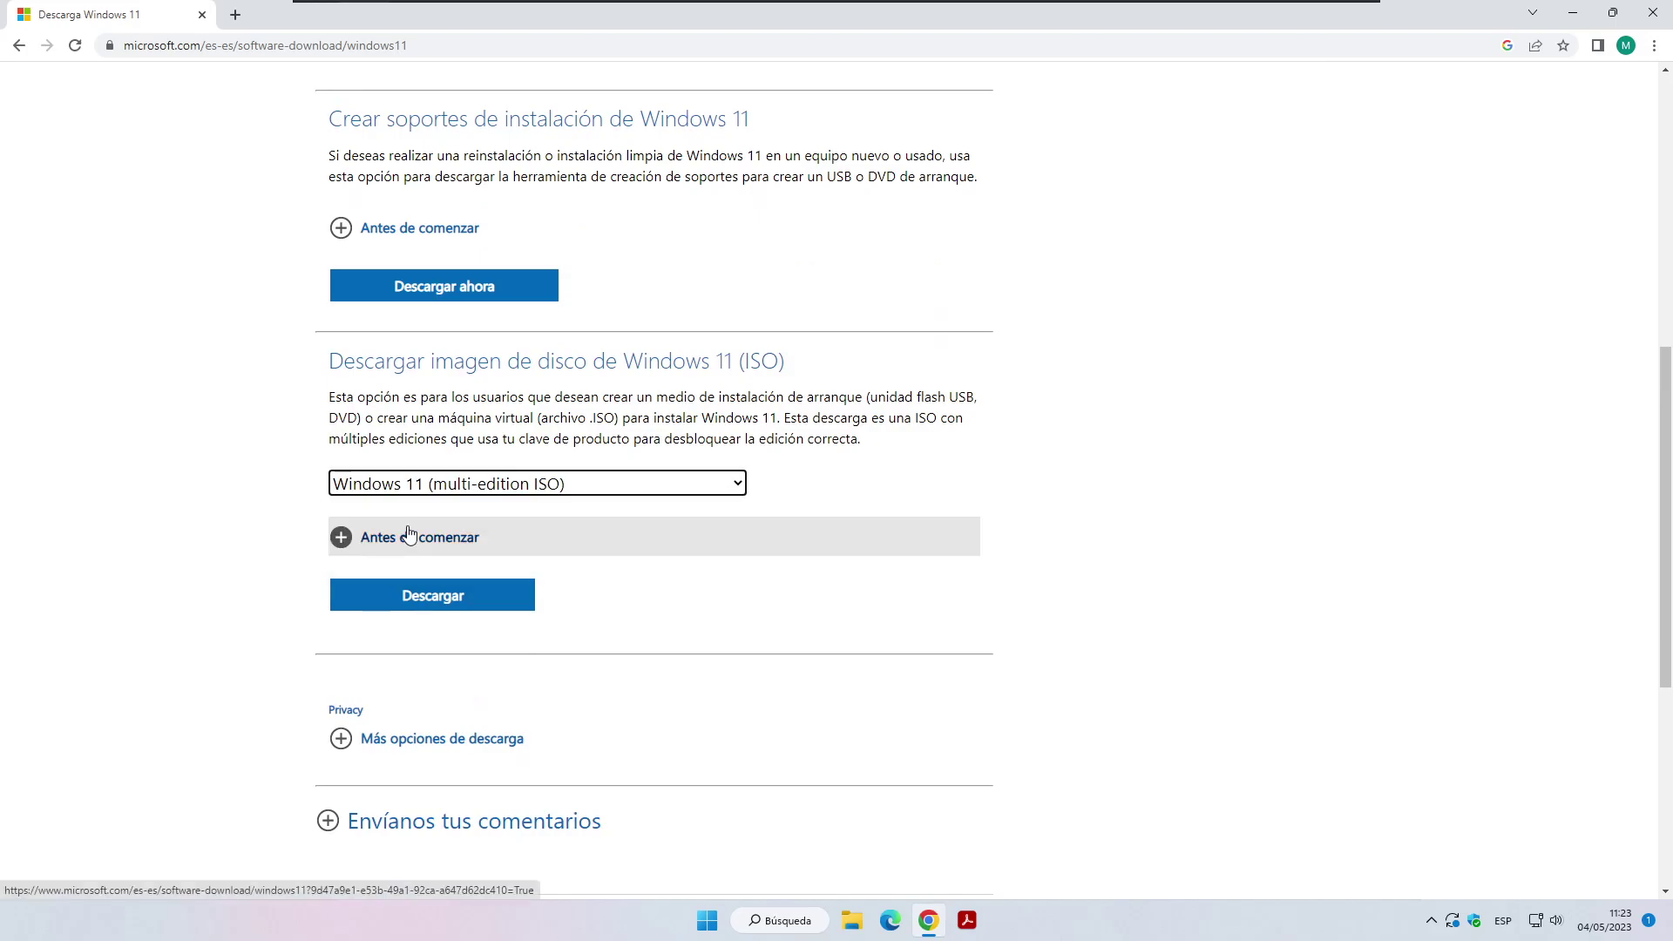
left_click(441, 602)
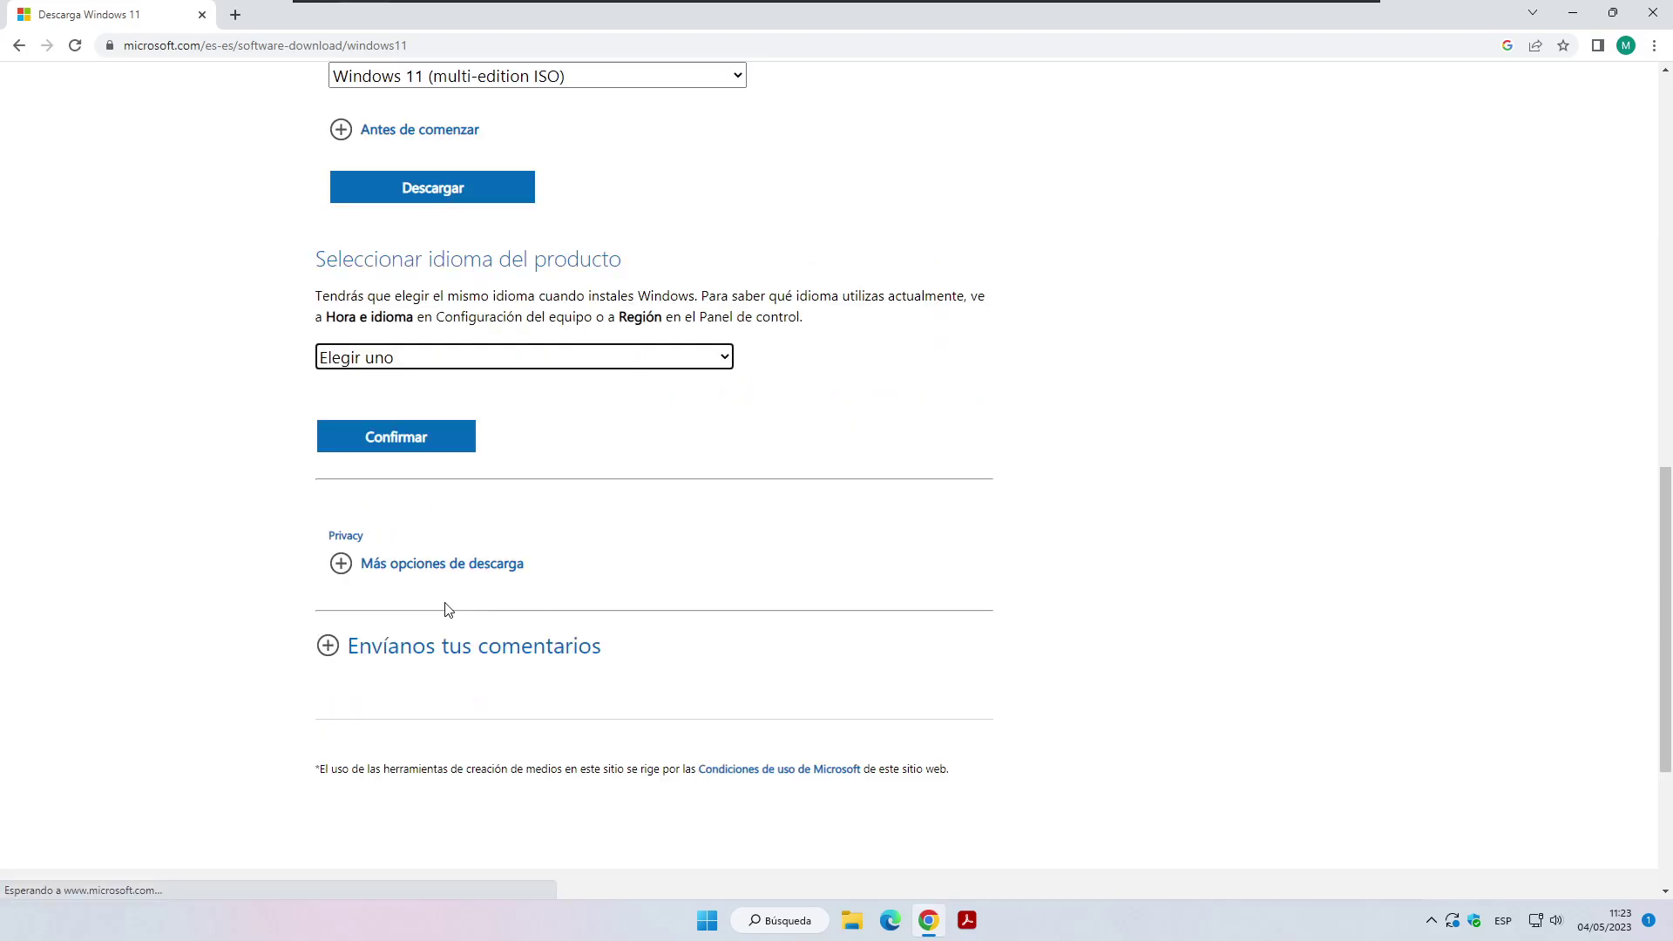
Set the product language to Español and confirm it.
left_click(434, 359)
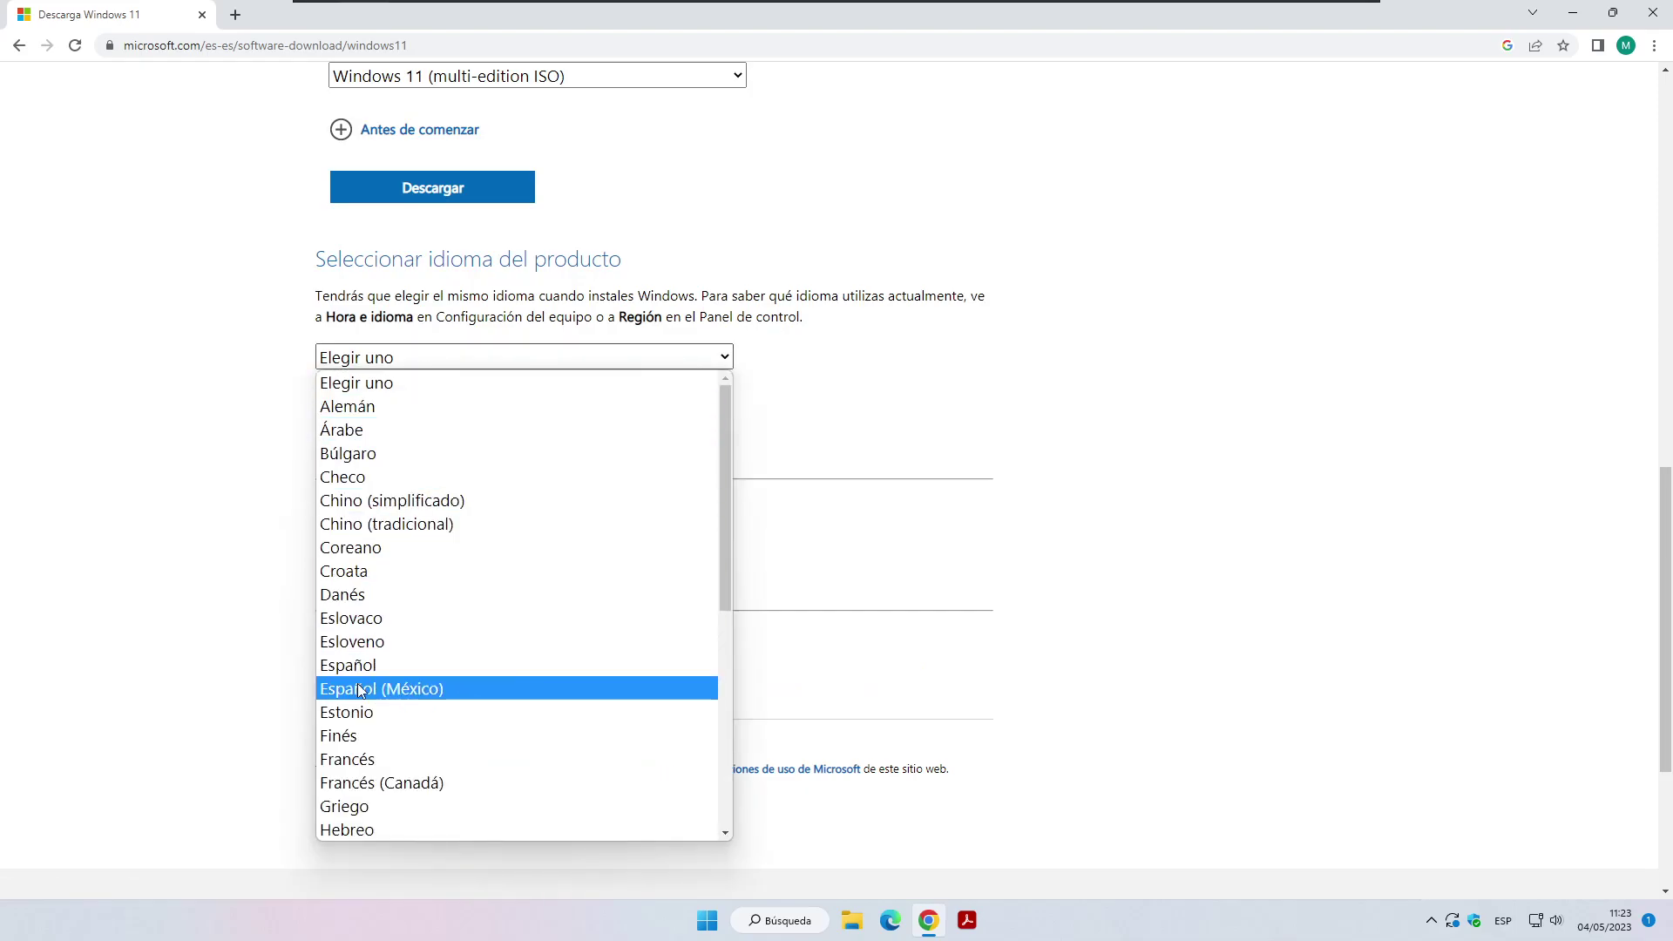
scroll(373, 682, "down", 5)
scroll(376, 676, "up", 5)
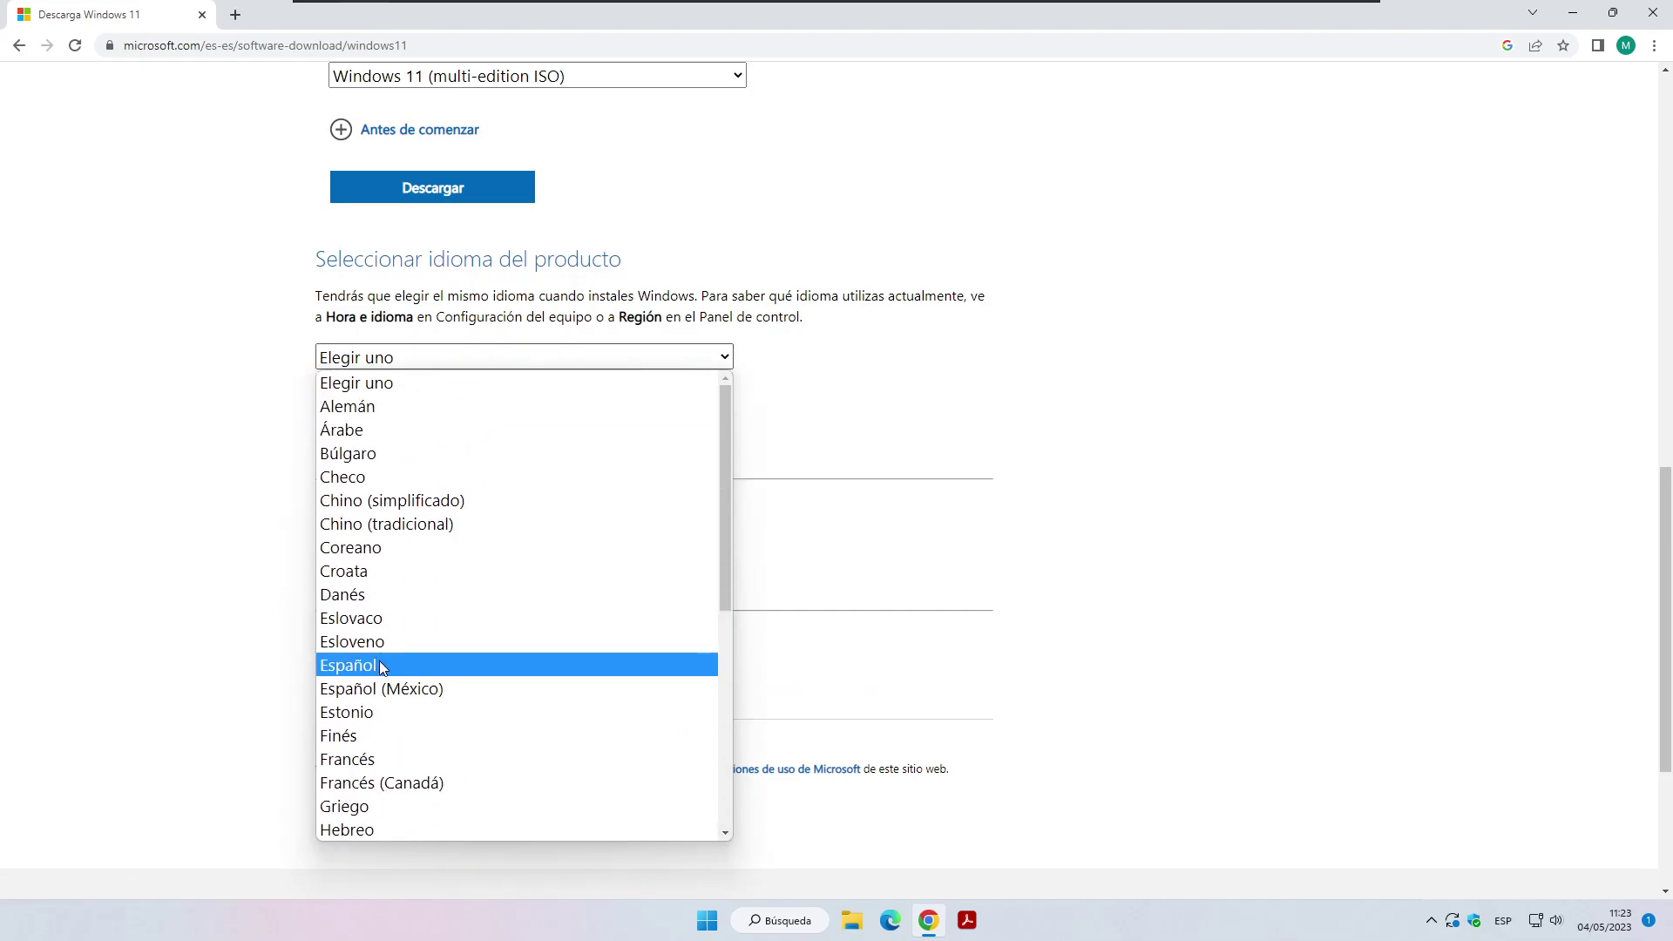
left_click(379, 665)
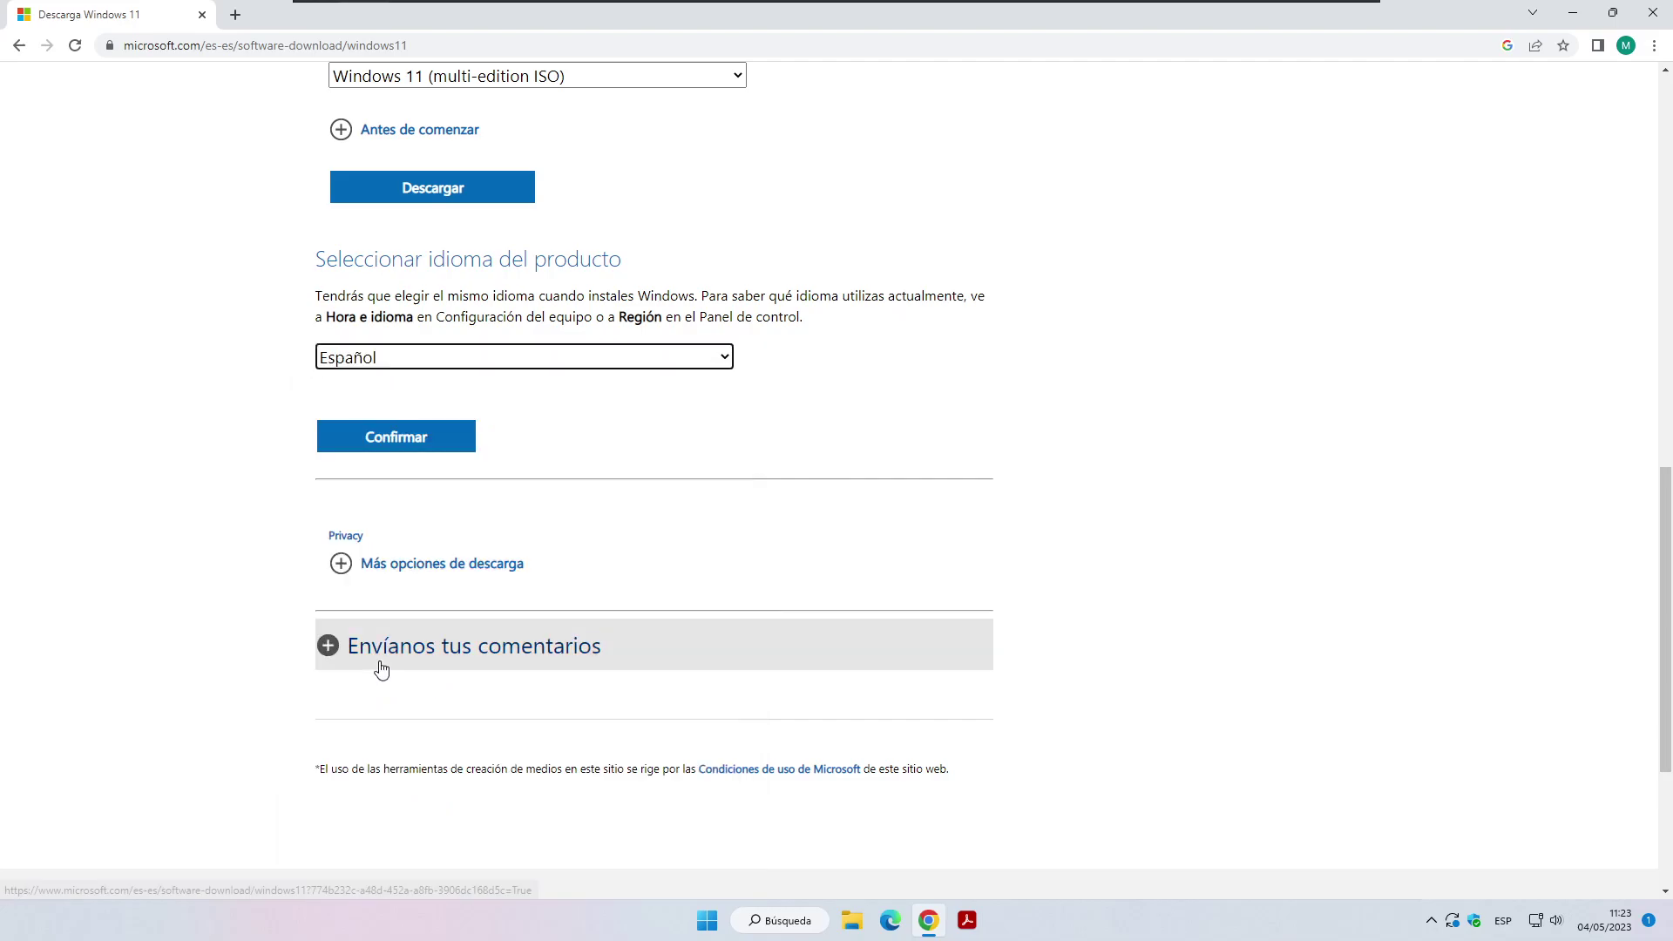
left_click(390, 442)
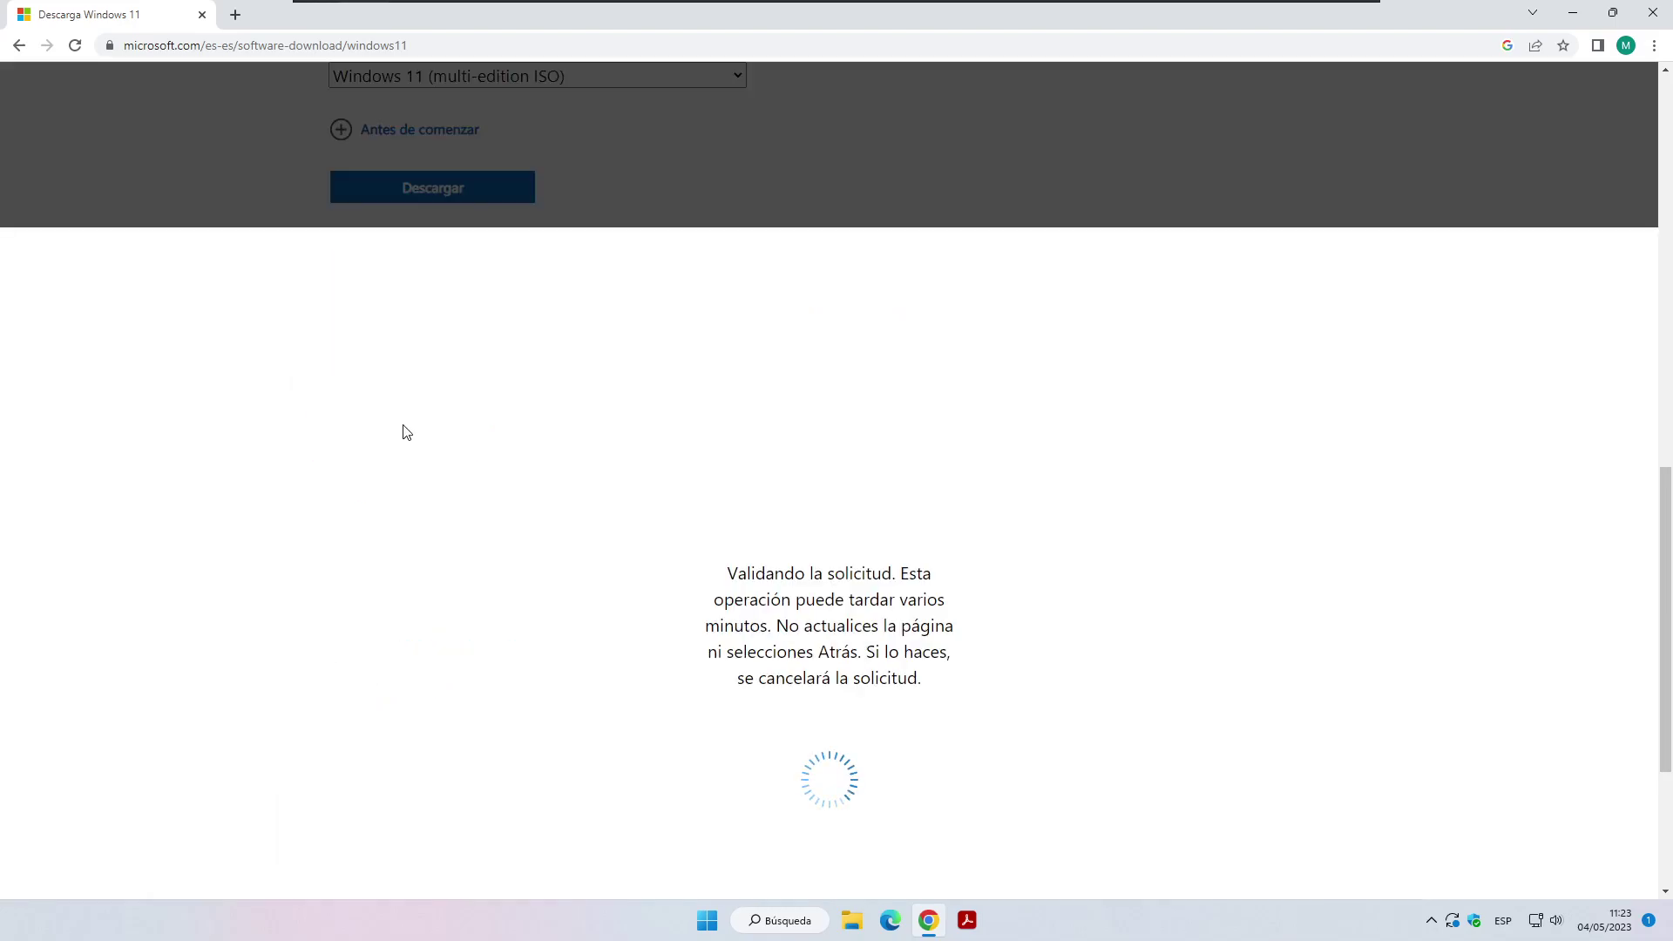
Start the 64-bit Windows 11 Español download and cancel it while it is in progress.
scroll(403, 427, "down", 2)
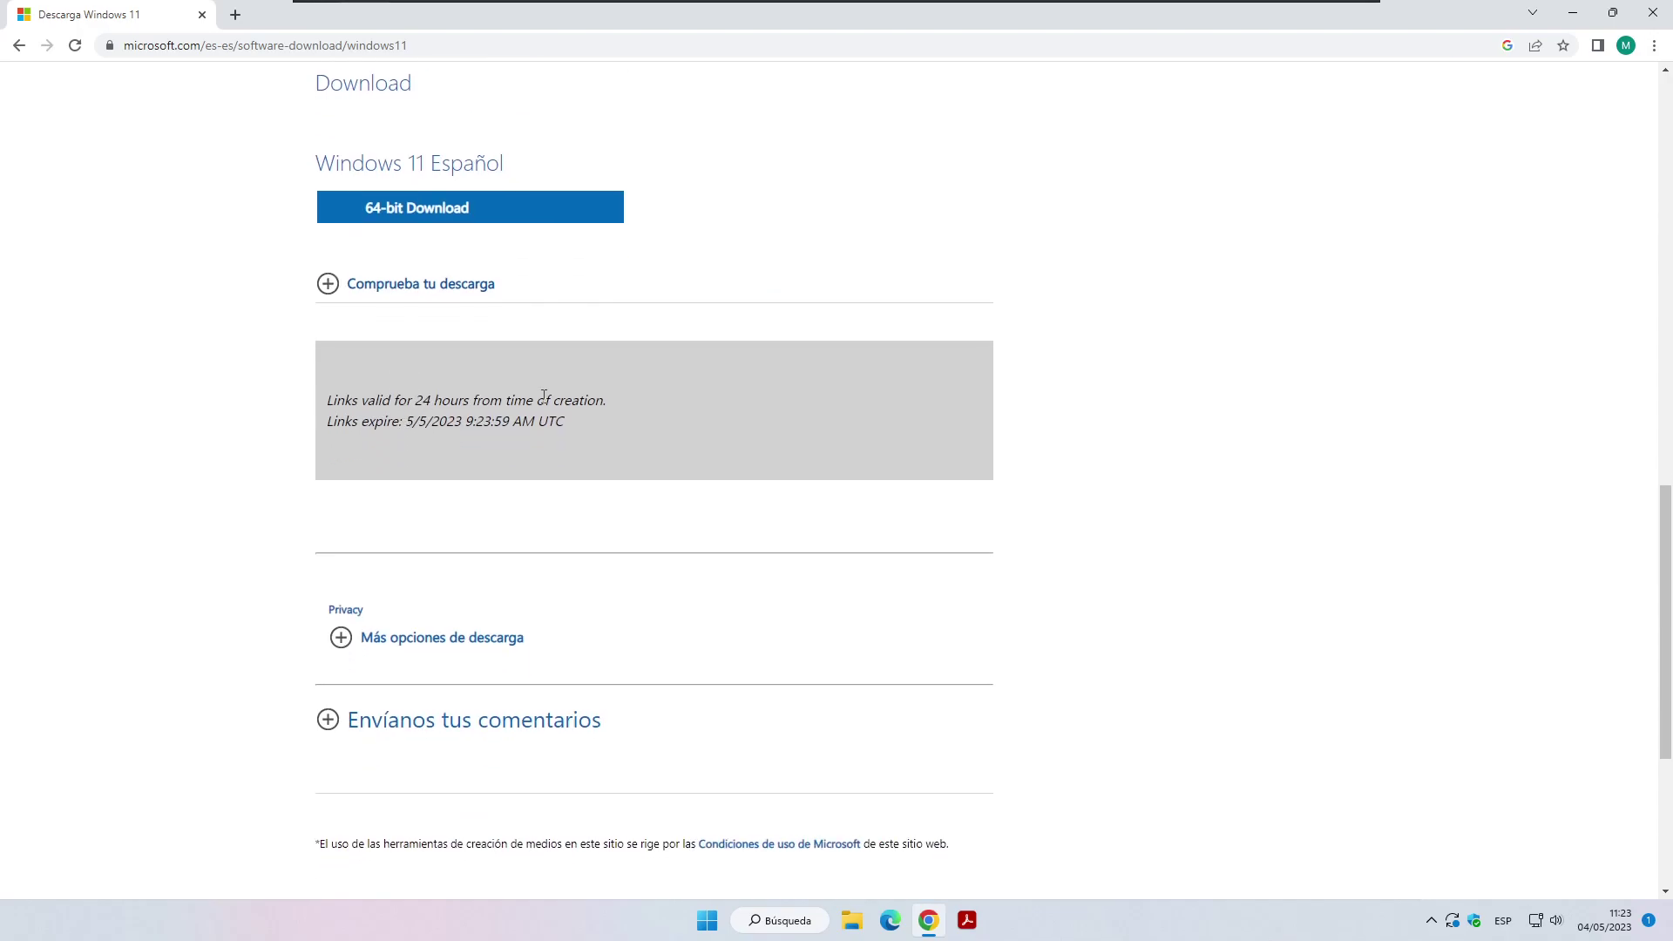
left_click(437, 217)
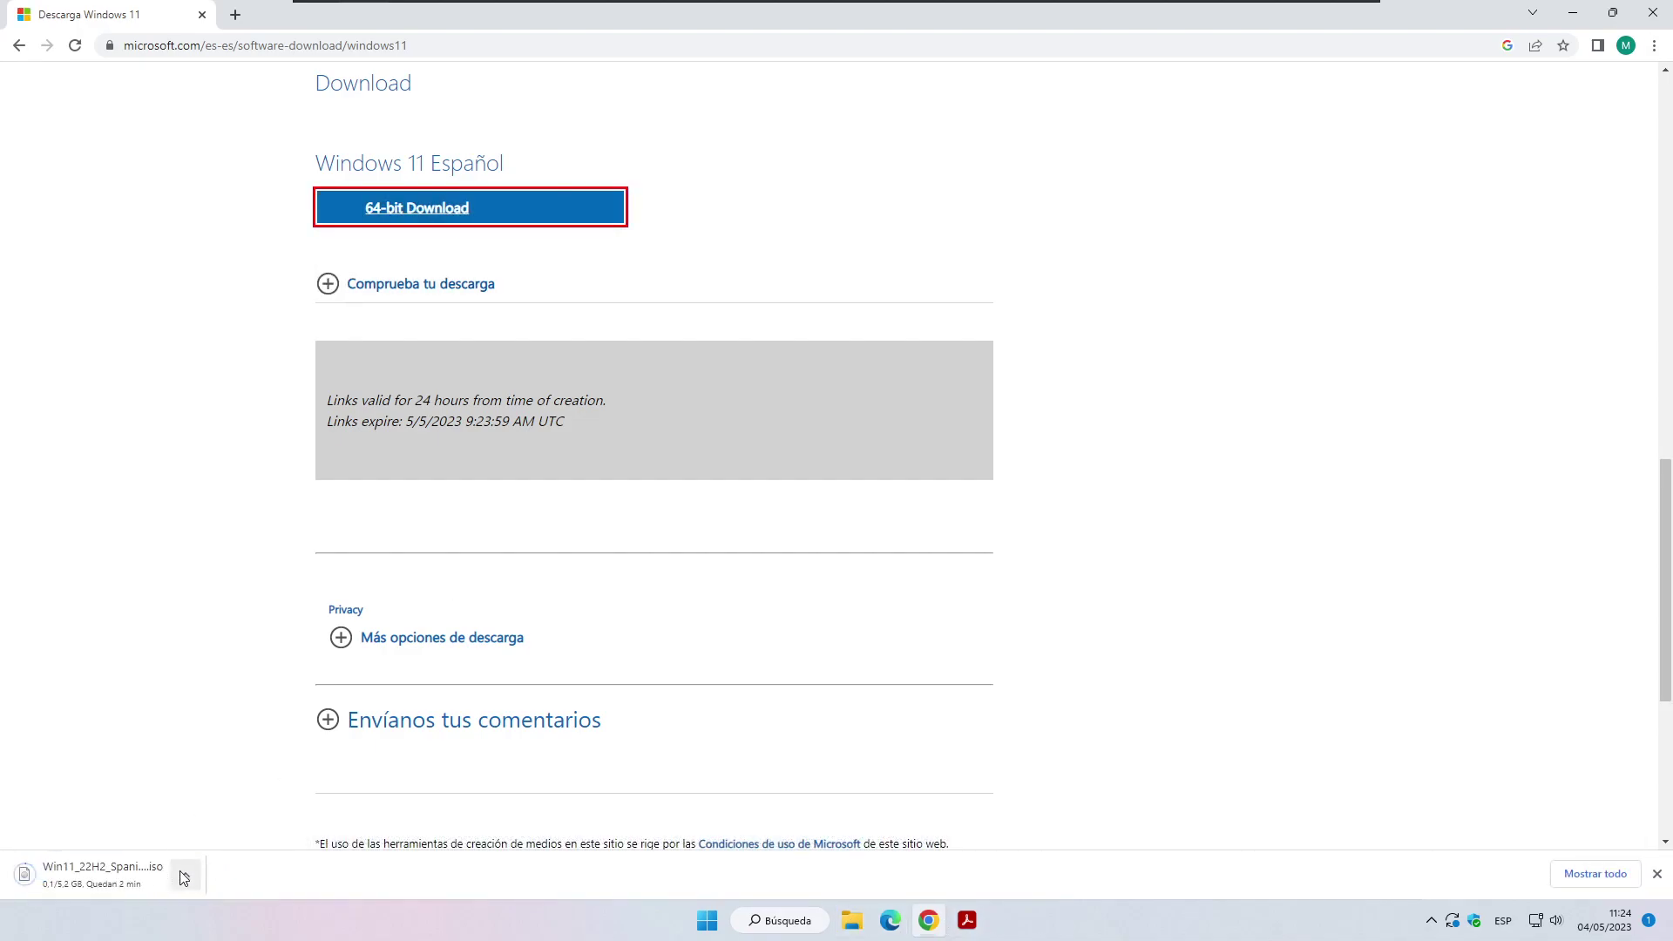
left_click(181, 876)
left_click(218, 843)
Open the Downloads folder in File Explorer and select the Win11_22H2_Spanish_x64v1 image file.
key("super+e")
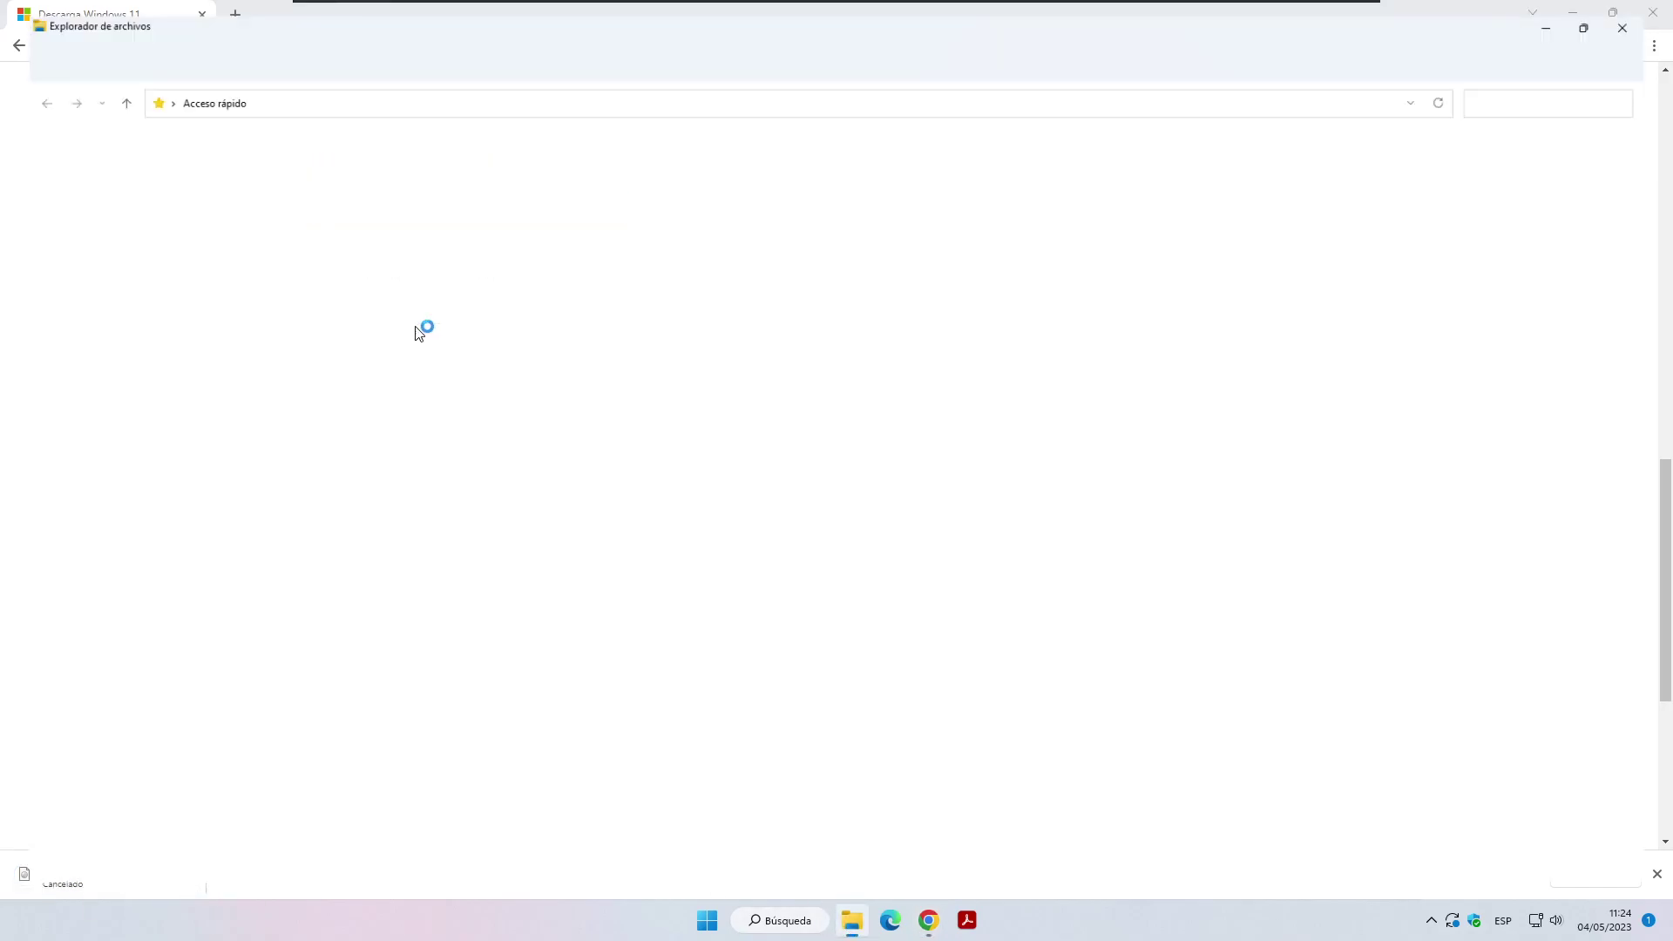
left_click(70, 193)
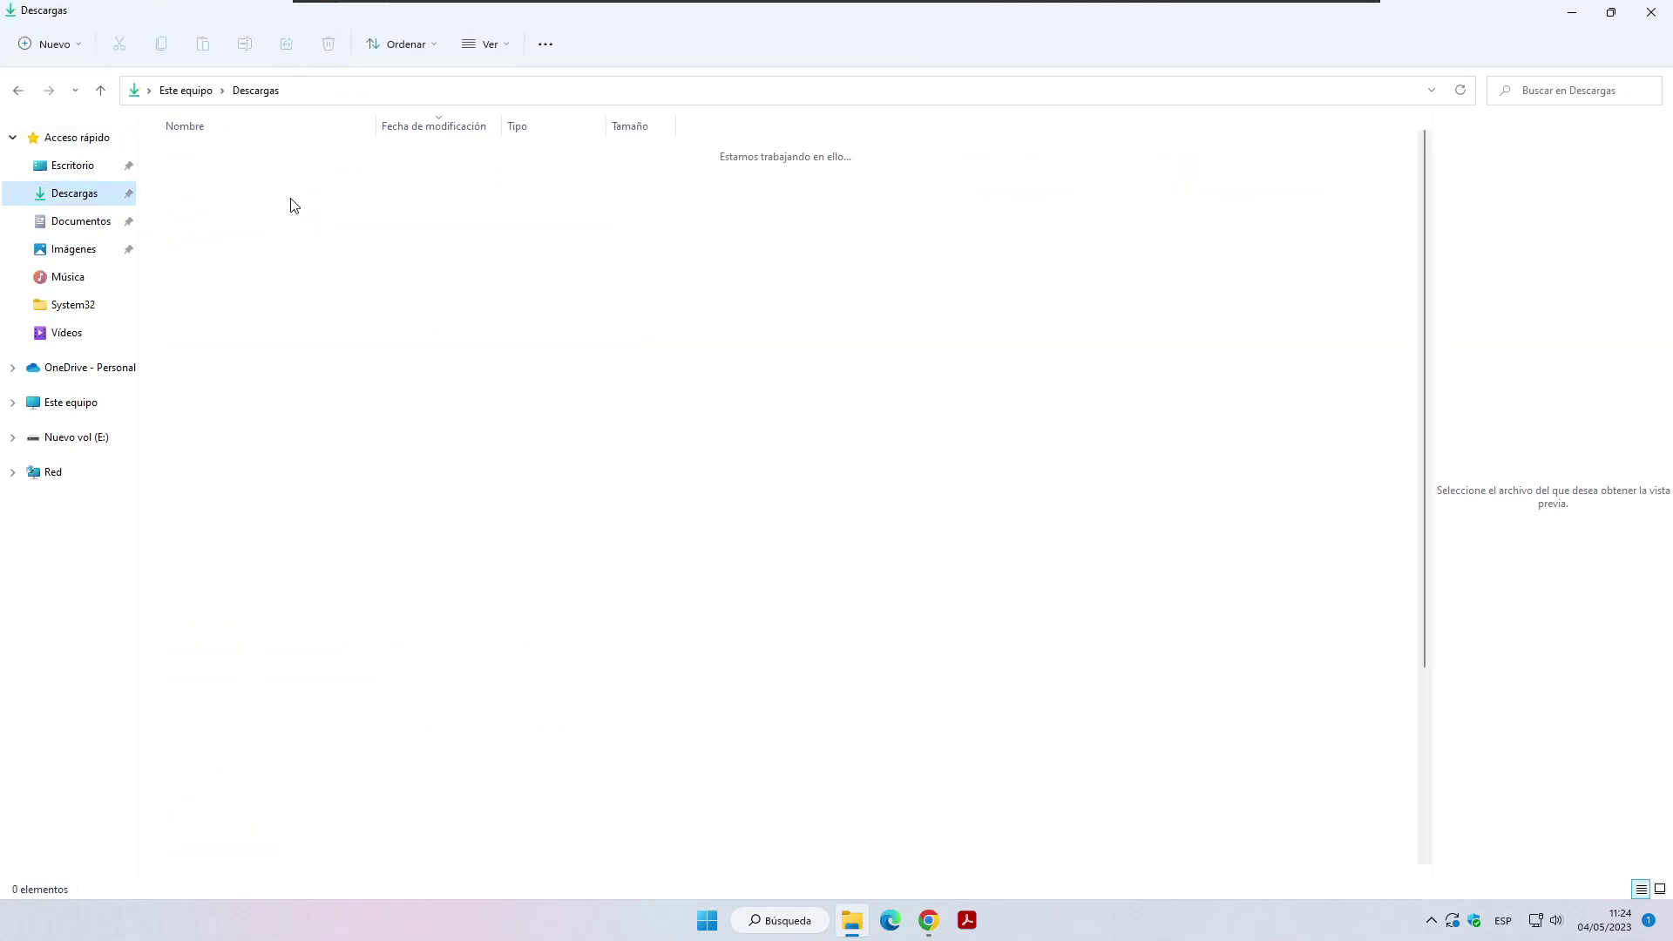
left_click(235, 206)
Switch back to Chrome, search for "rufus" in a new tab and open the official rufus.ie site.
left_click(928, 920)
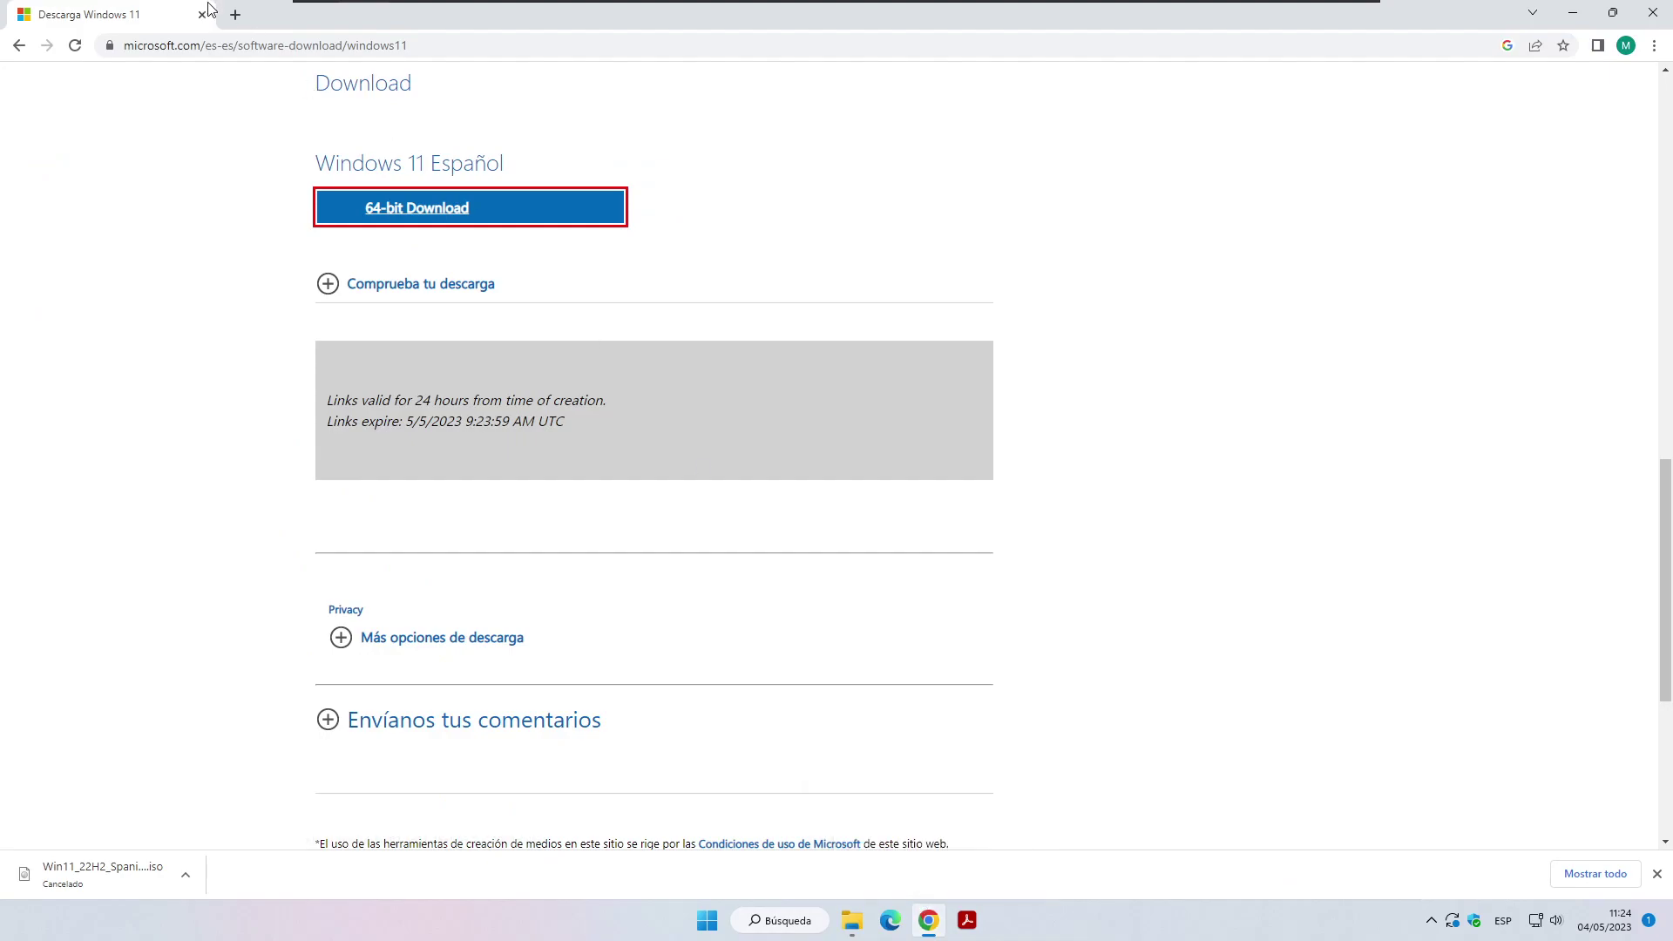
left_click(235, 14)
left_click(235, 42)
type("rufus")
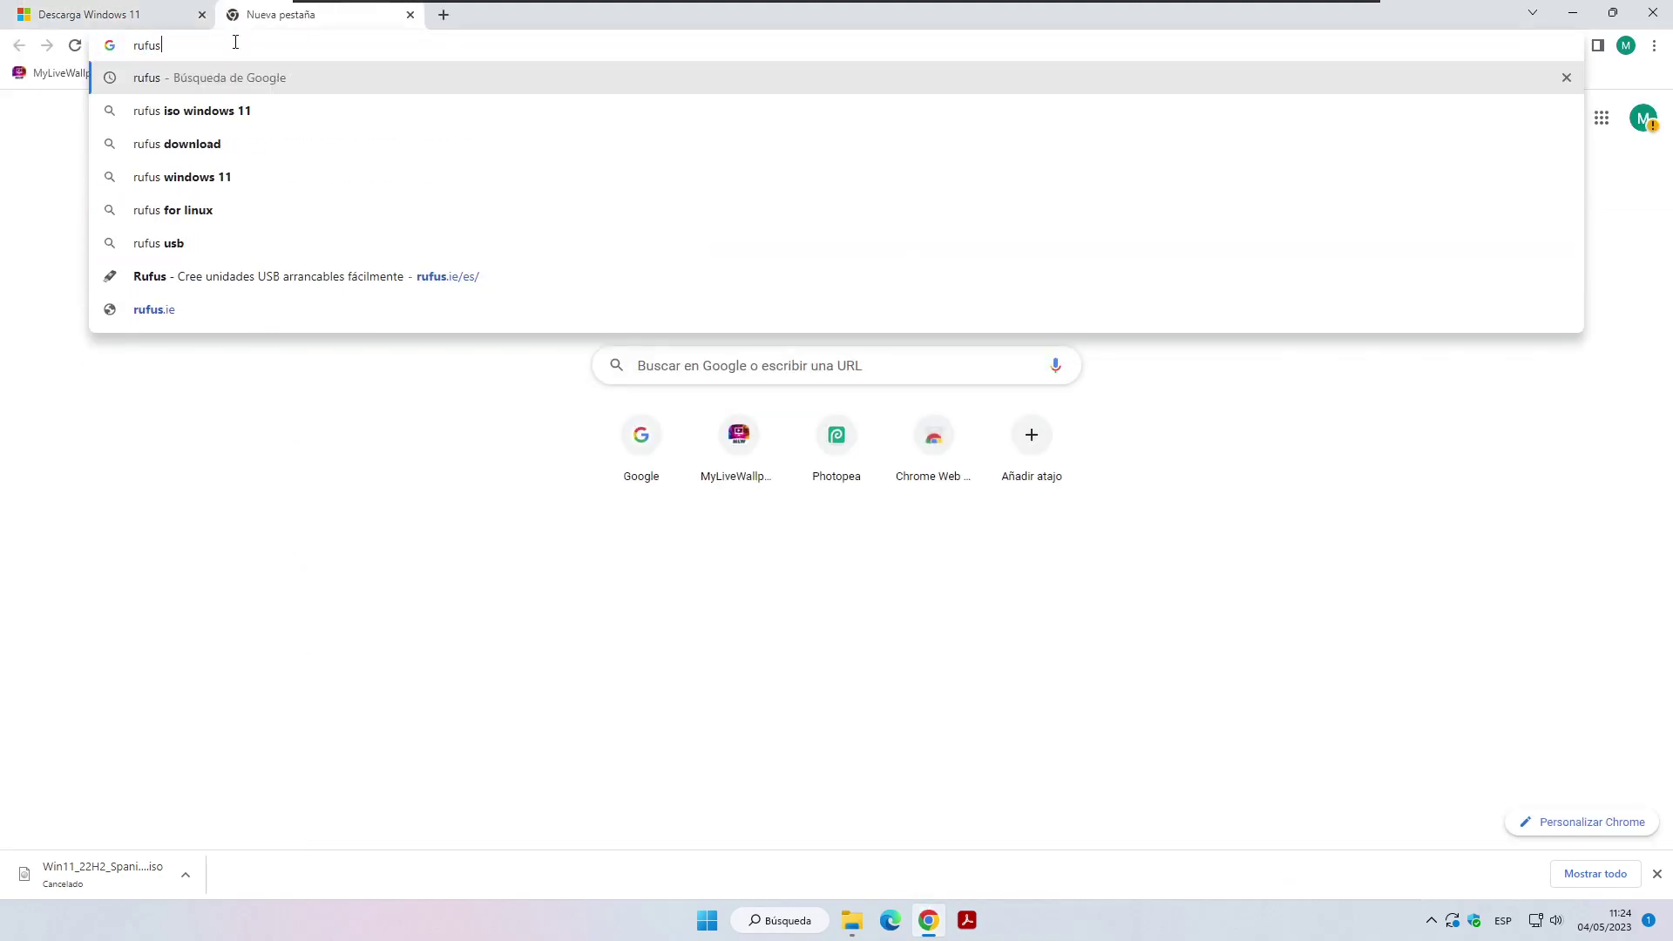
key("Return")
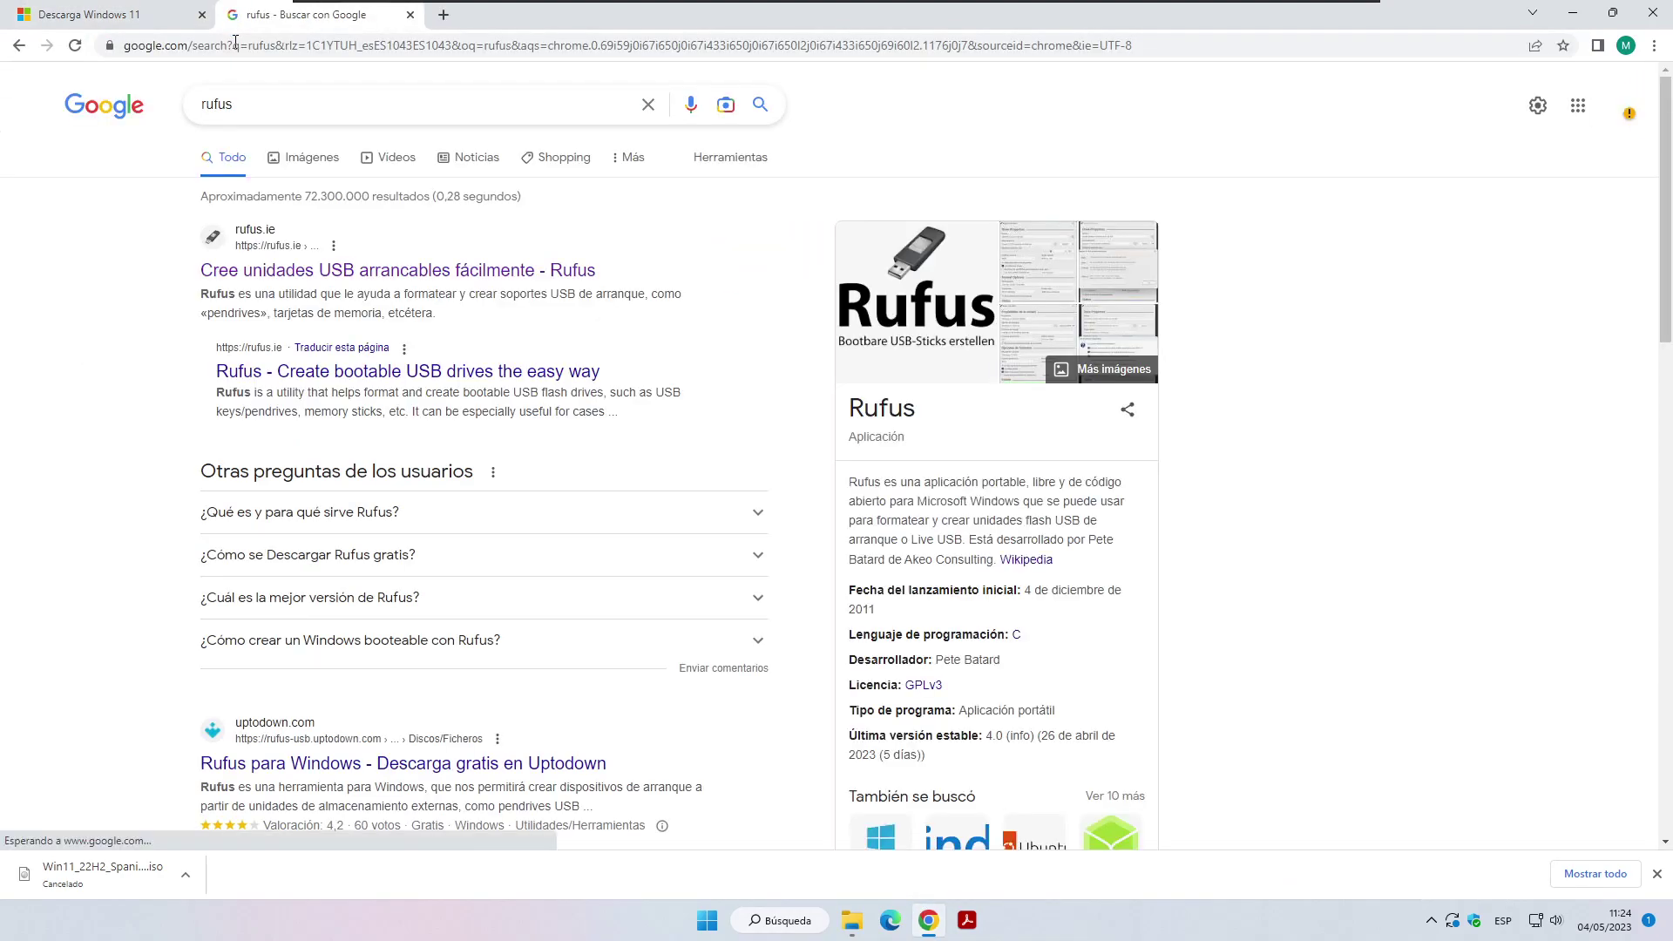
left_click(316, 273)
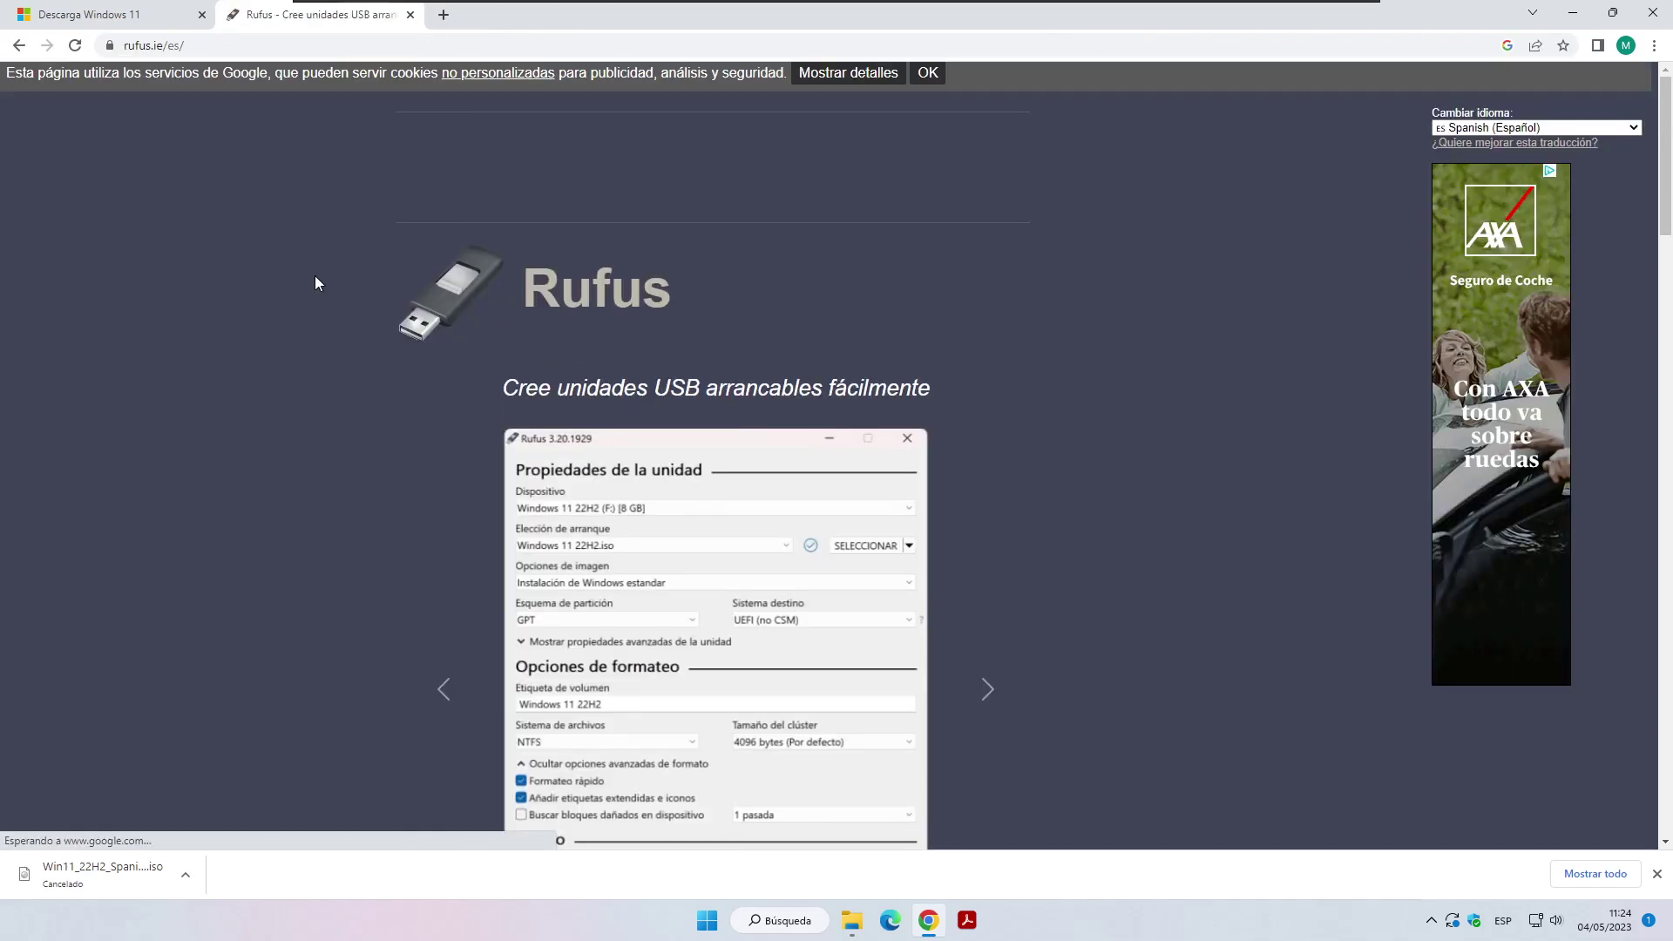
Download the portable Windows x64 version of Rufus, rufus-4.0p.exe, from the latest versions.
scroll(315, 276, "down", 7)
scroll(268, 271, "down", 3)
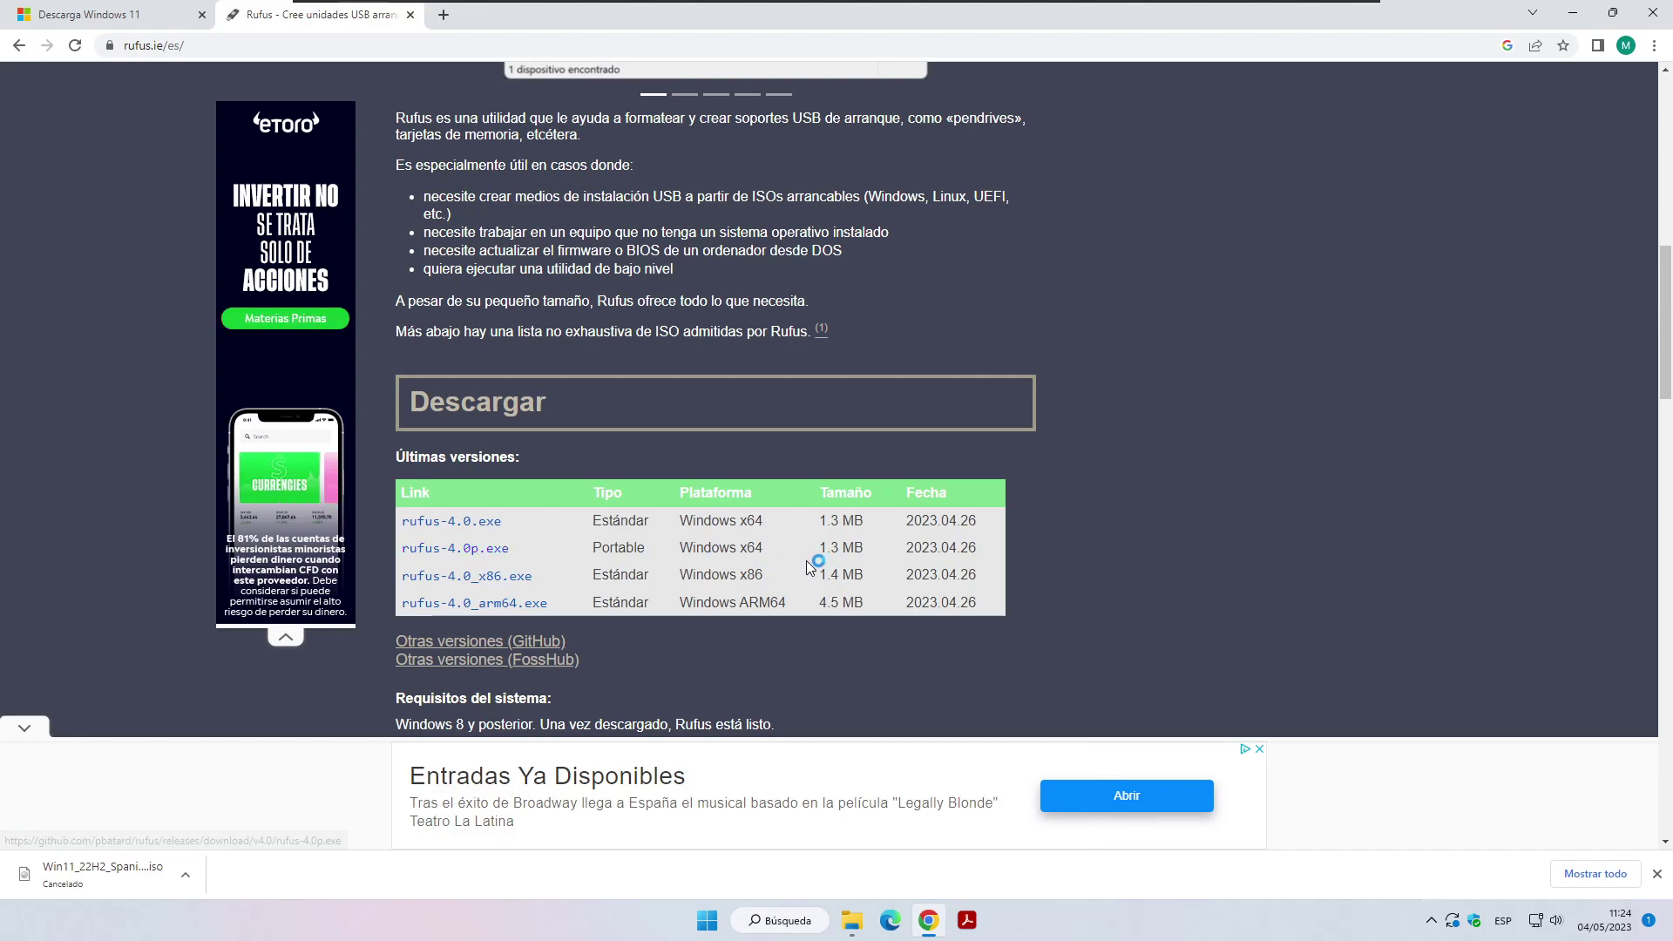
left_click(447, 558)
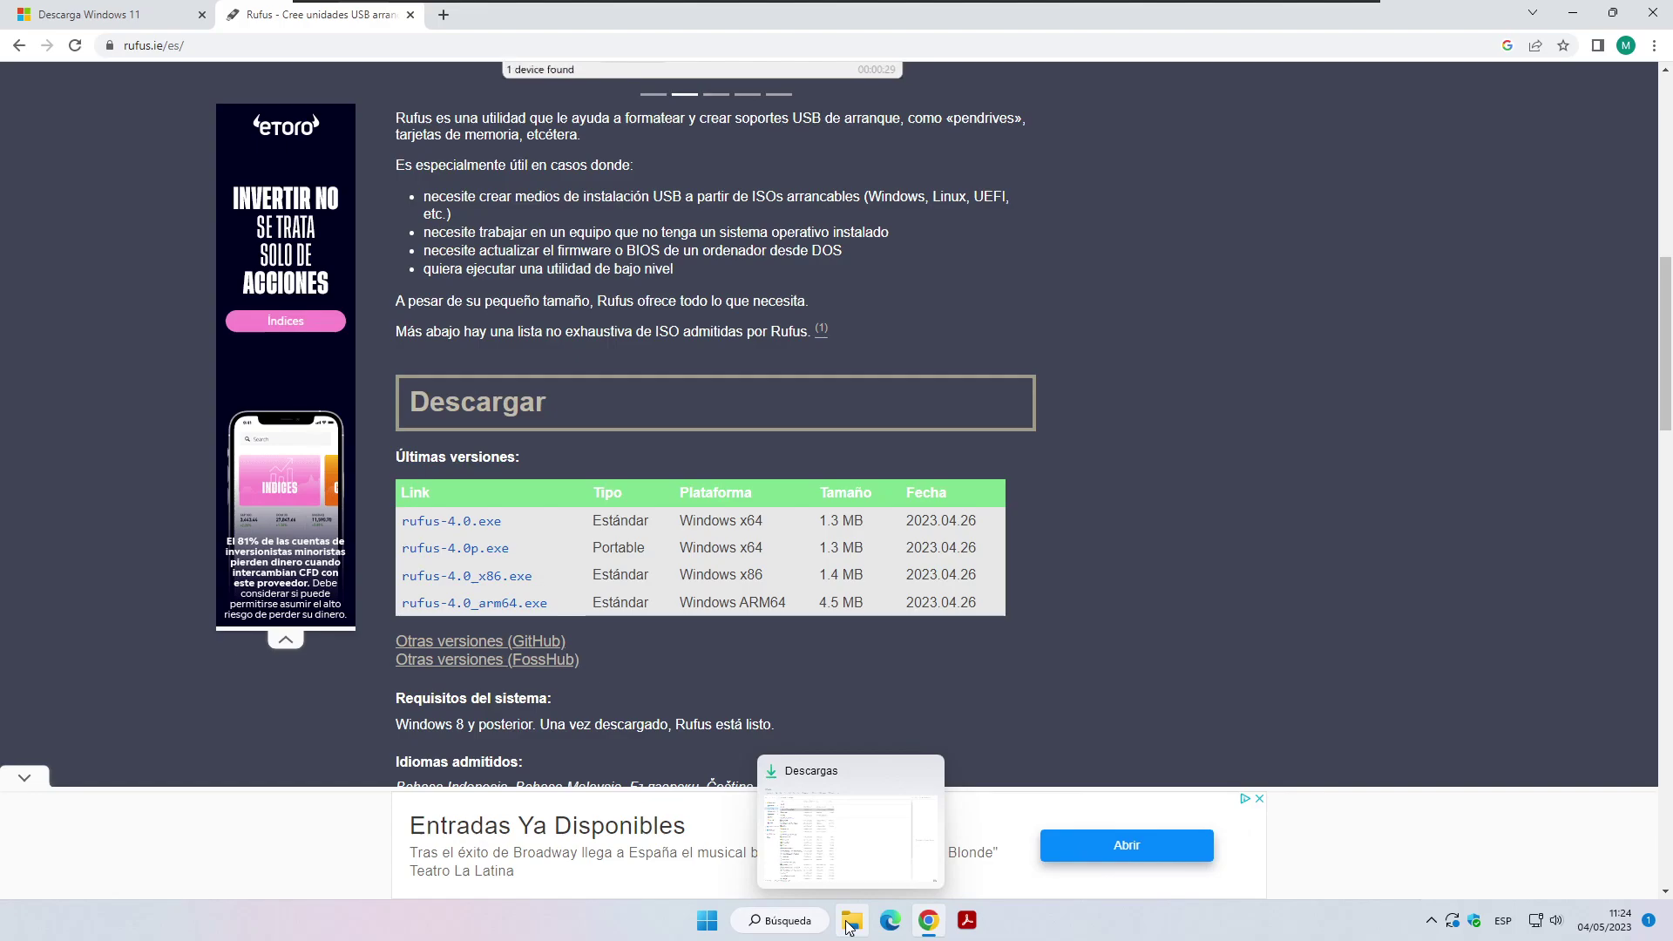
left_click_drag(615, 551, 648, 552)
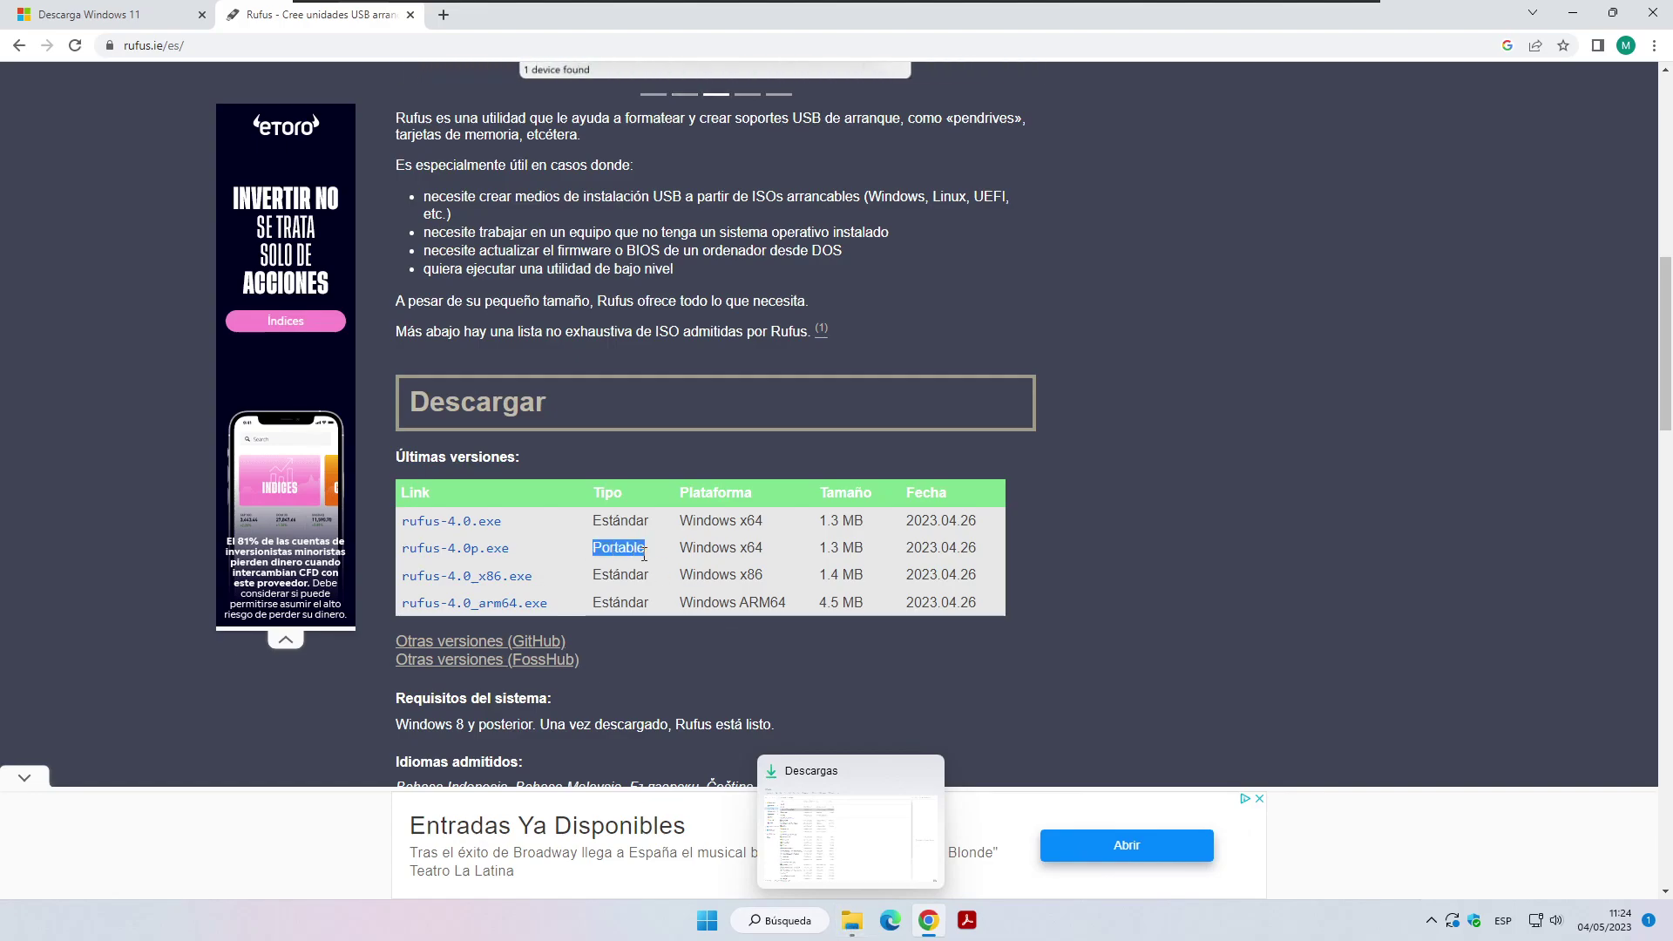
Launch rufus-4.0p from the Downloads folder and allow it to make changes to the device.
key("alt+Tab")
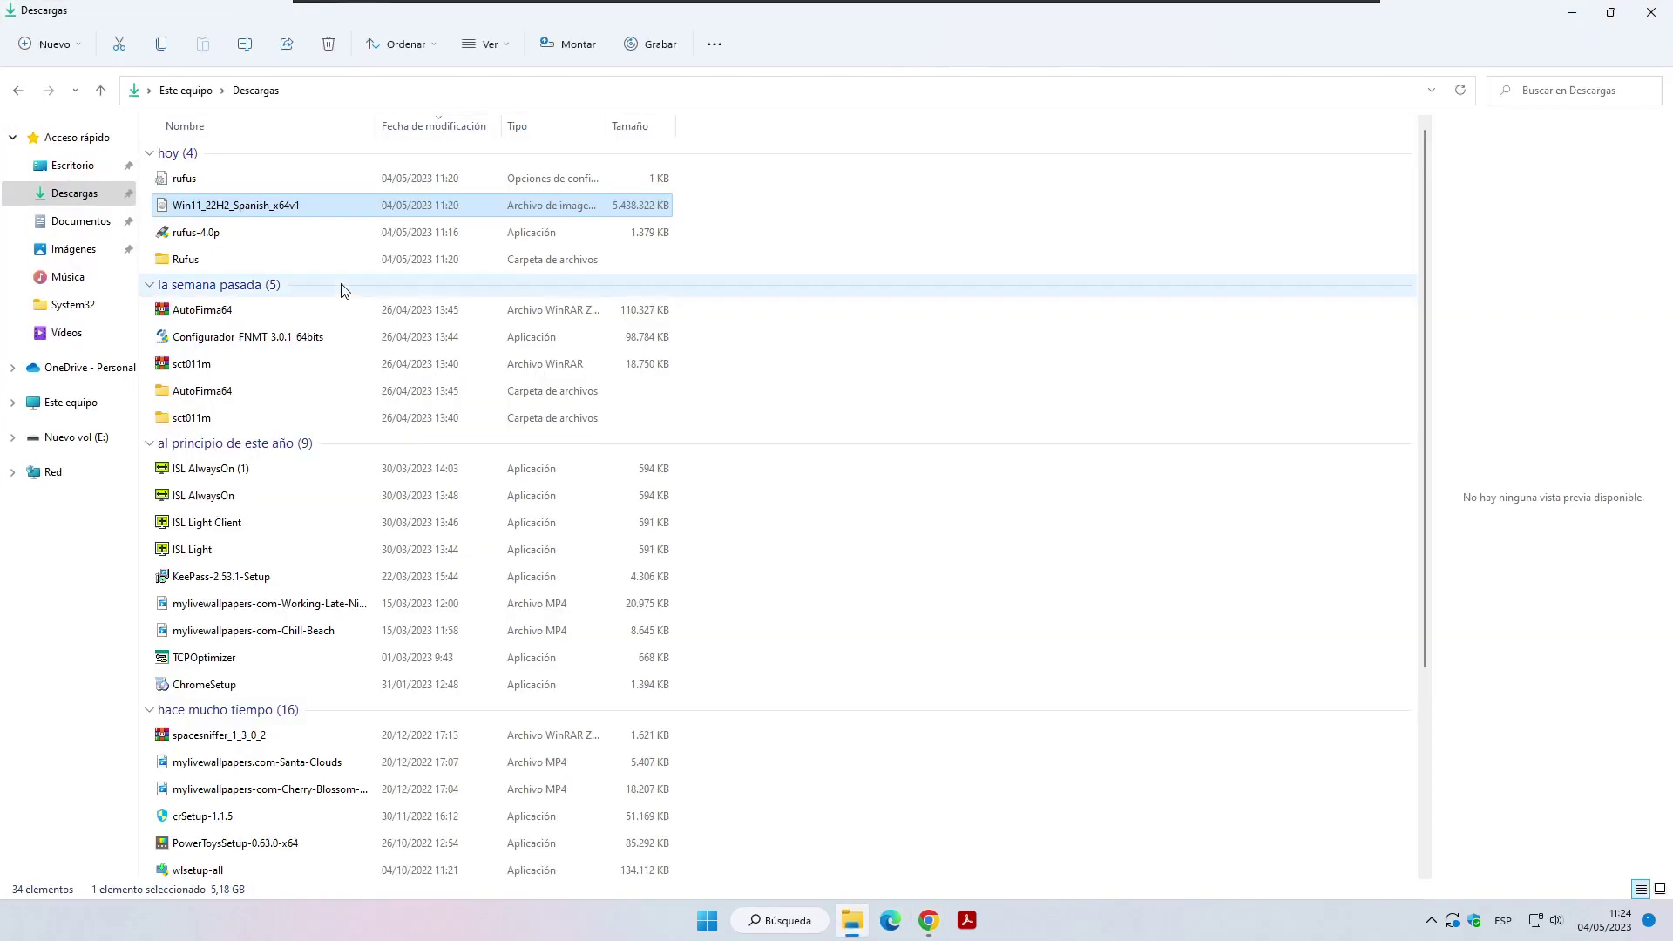
left_click(239, 183)
left_click(212, 253)
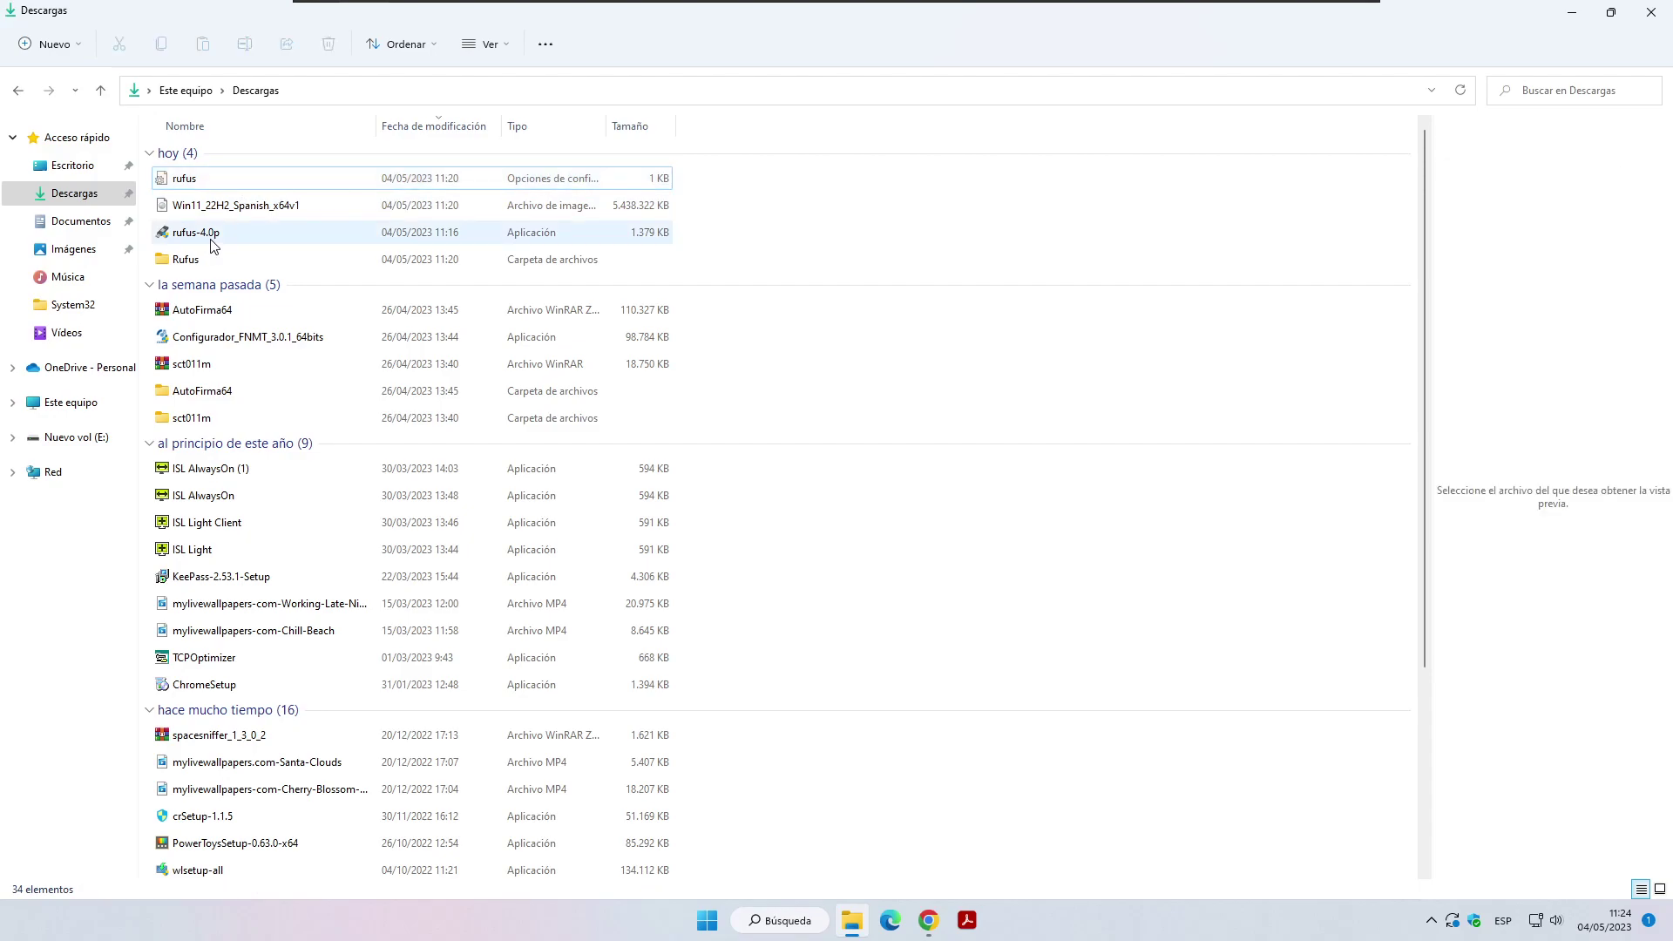
left_click(193, 233)
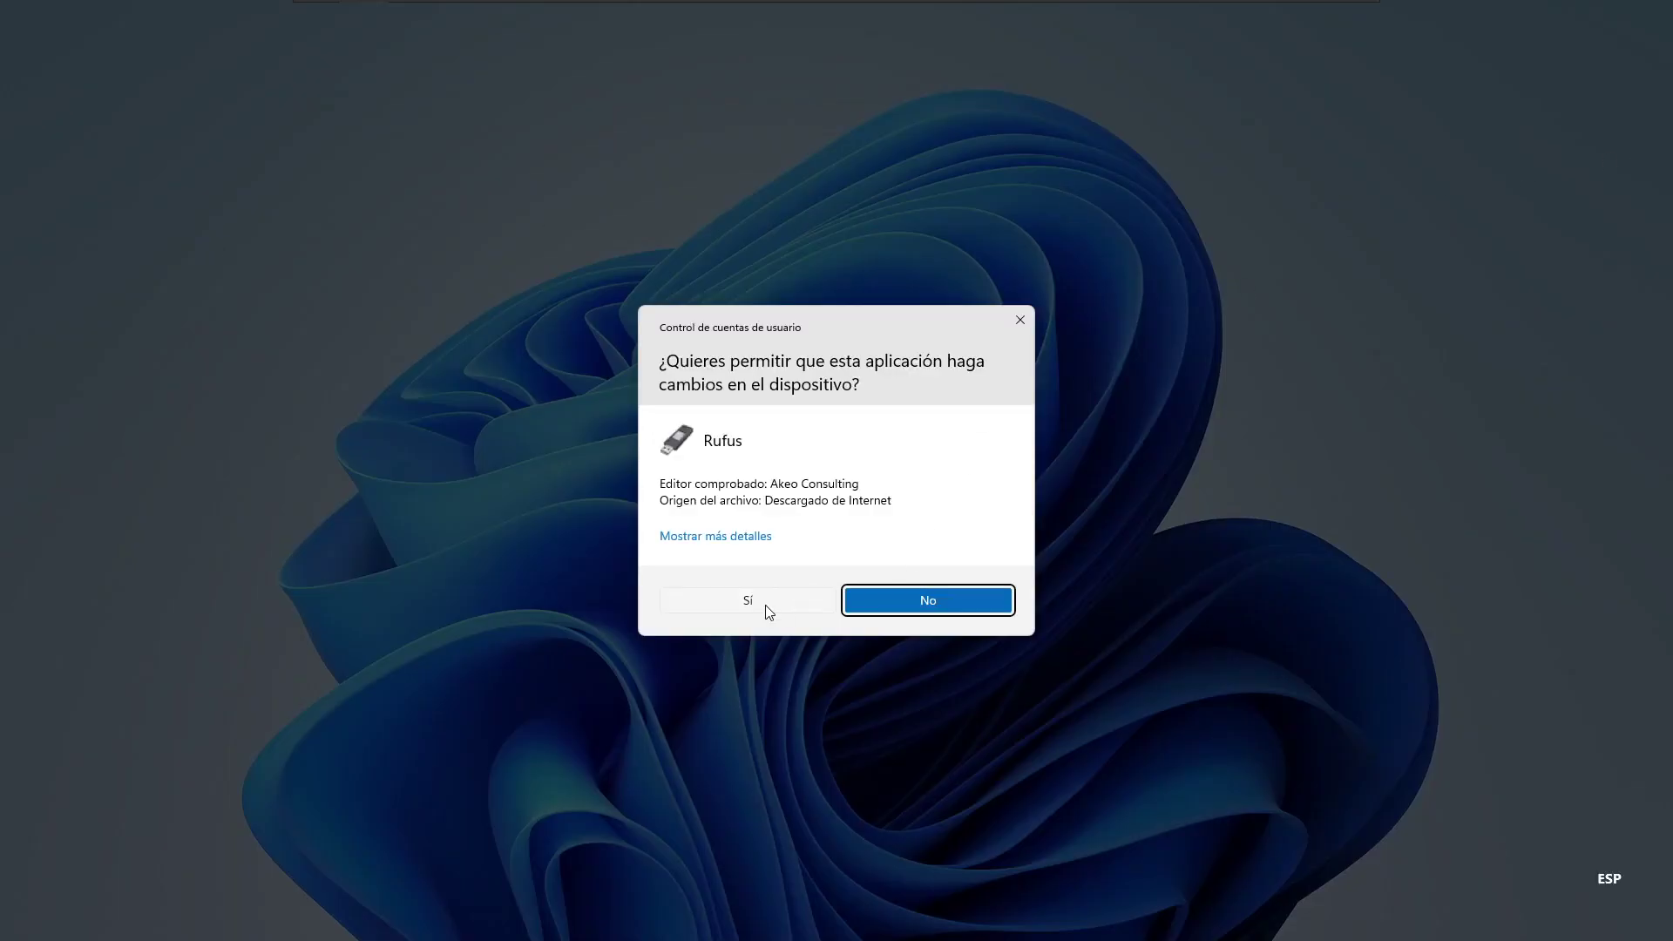
left_click(768, 607)
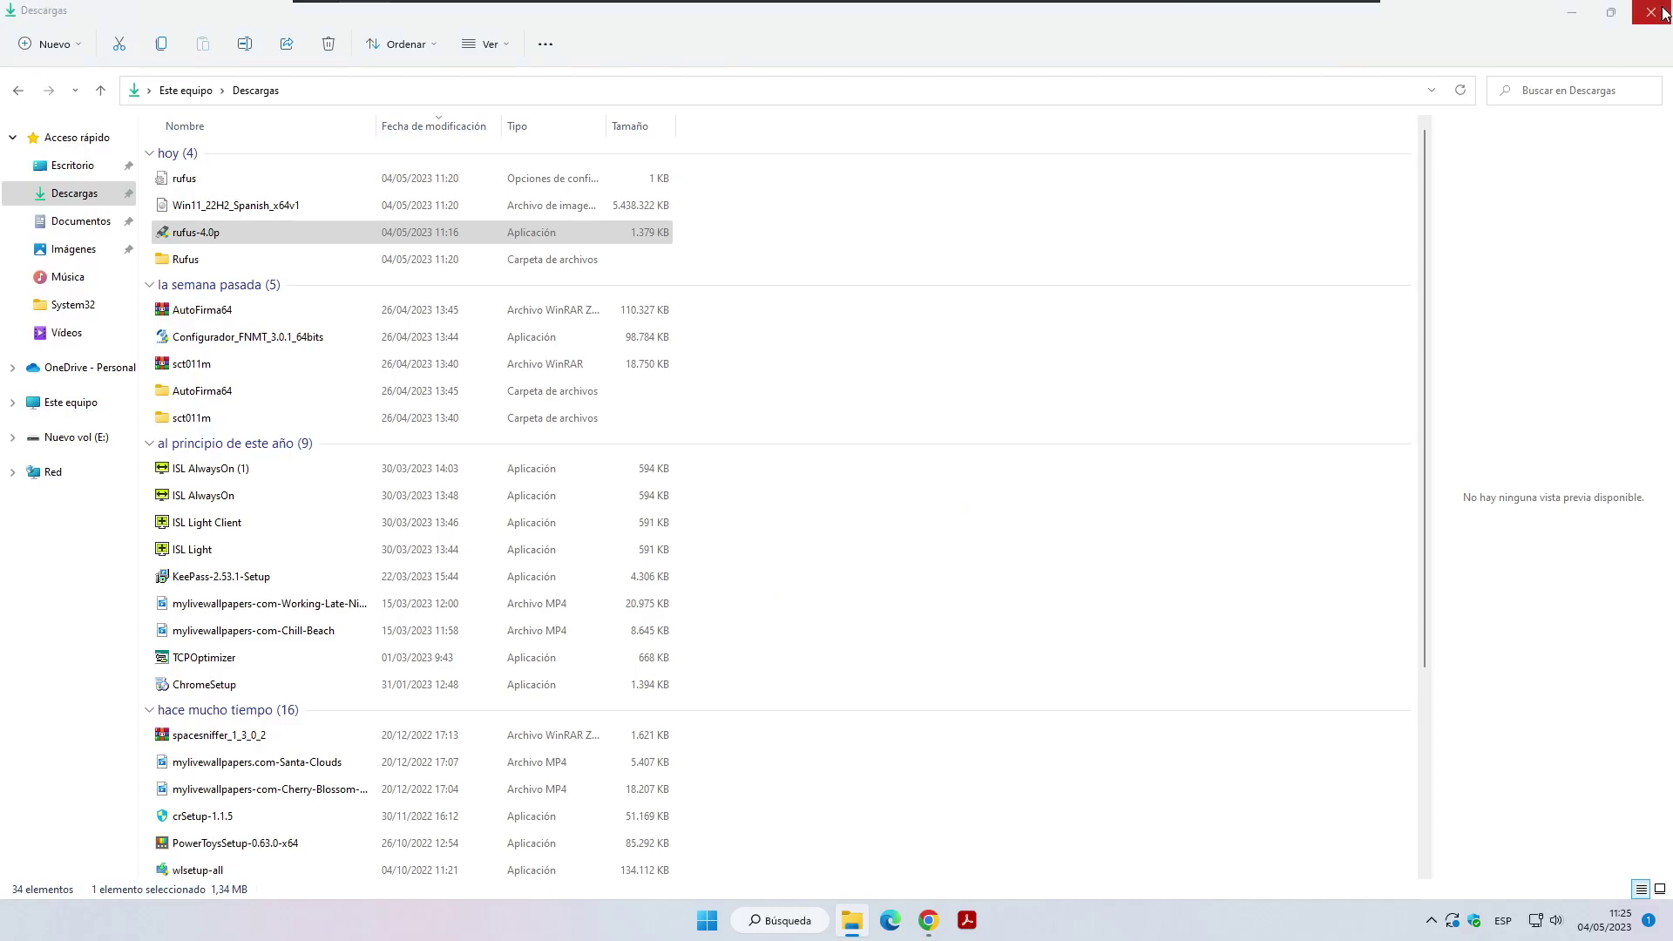
Close the Downloads window and choose the USB drive Nuevo vol (E:) [64 GB] as the Rufus device.
left_click(1661, 12)
left_click_drag(850, 184, 688, 199)
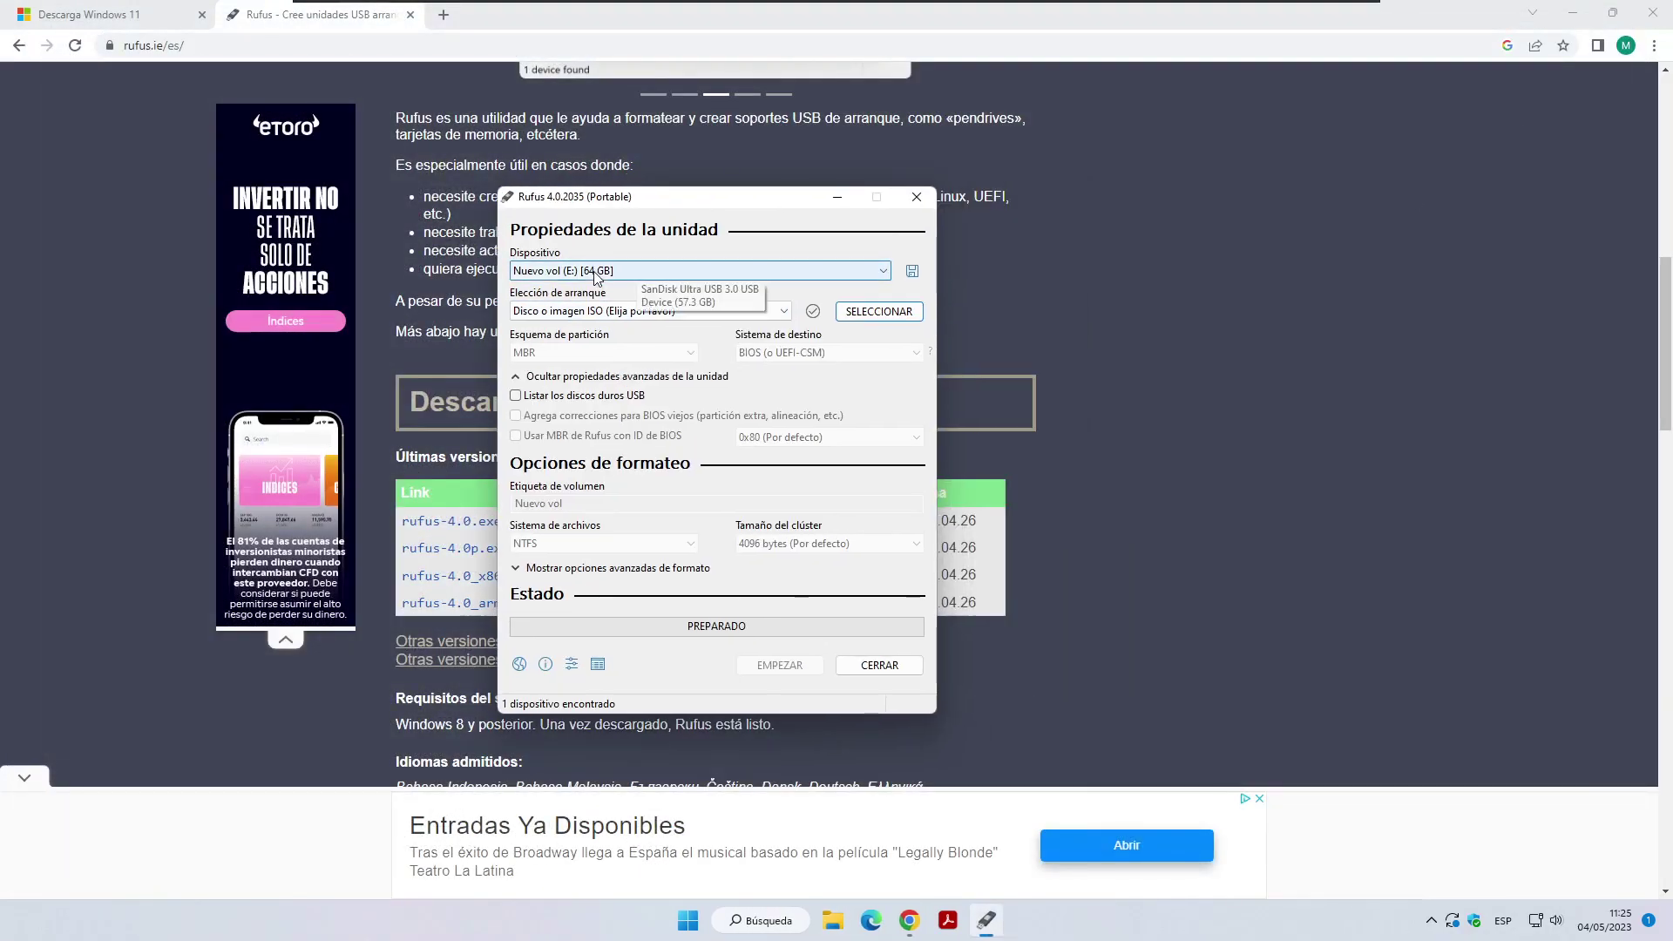
left_click(594, 275)
left_click(632, 281)
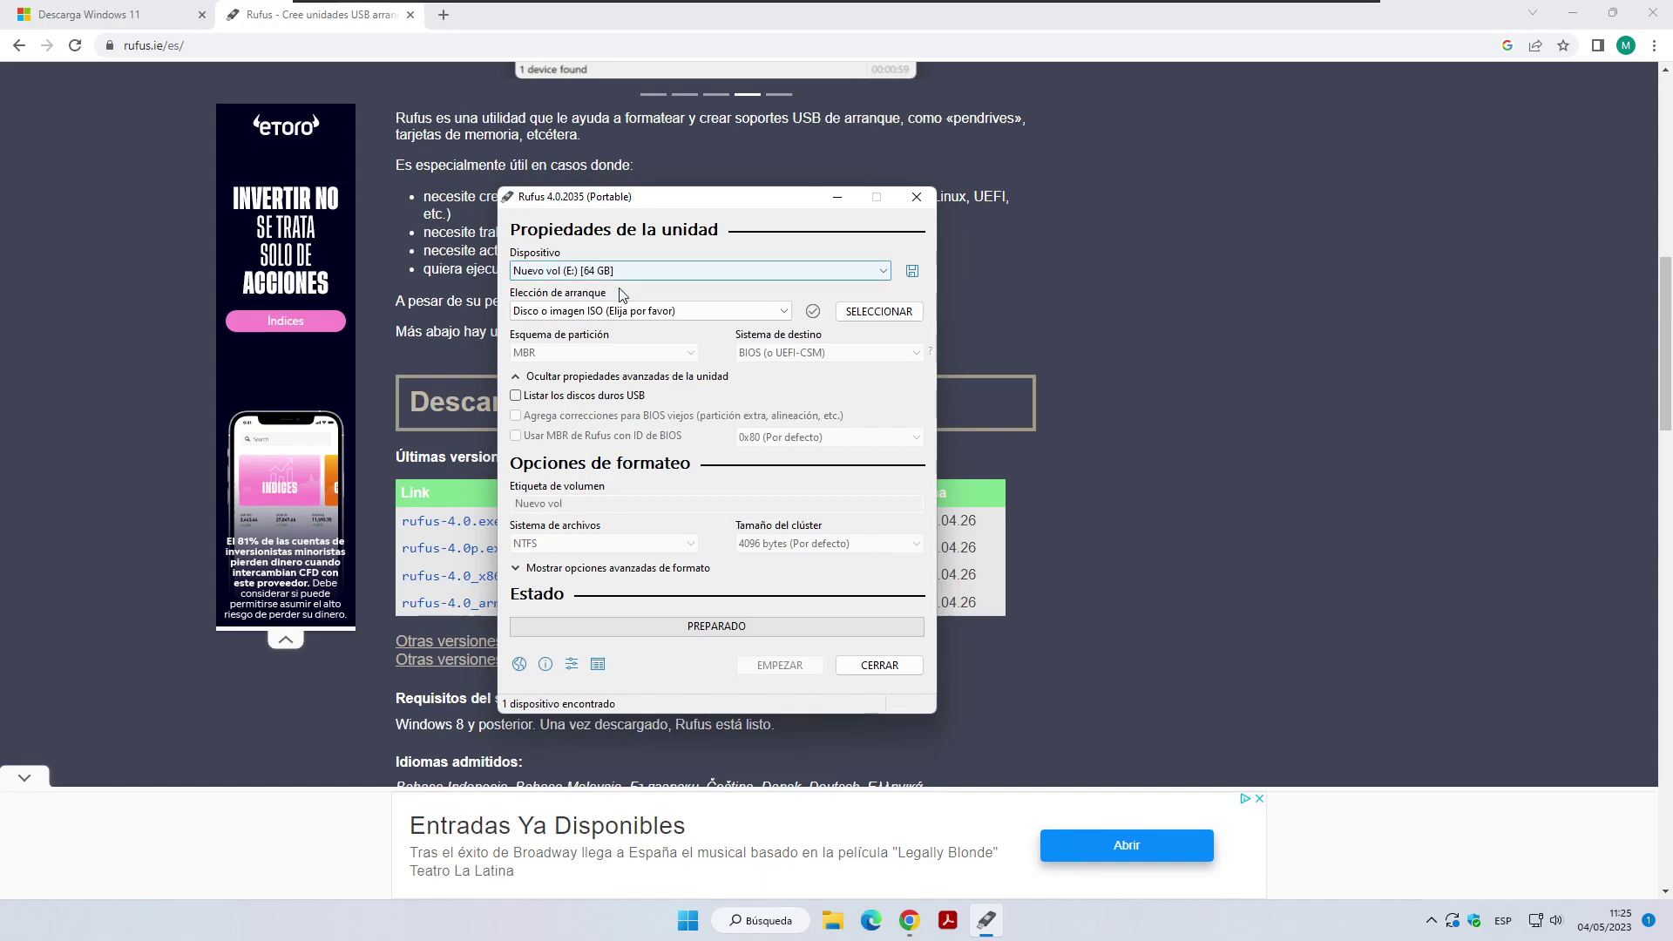
Load Win11_22H2_Spanish_x64v1 as the boot image and set the image option to Windows To Go.
left_click(891, 314)
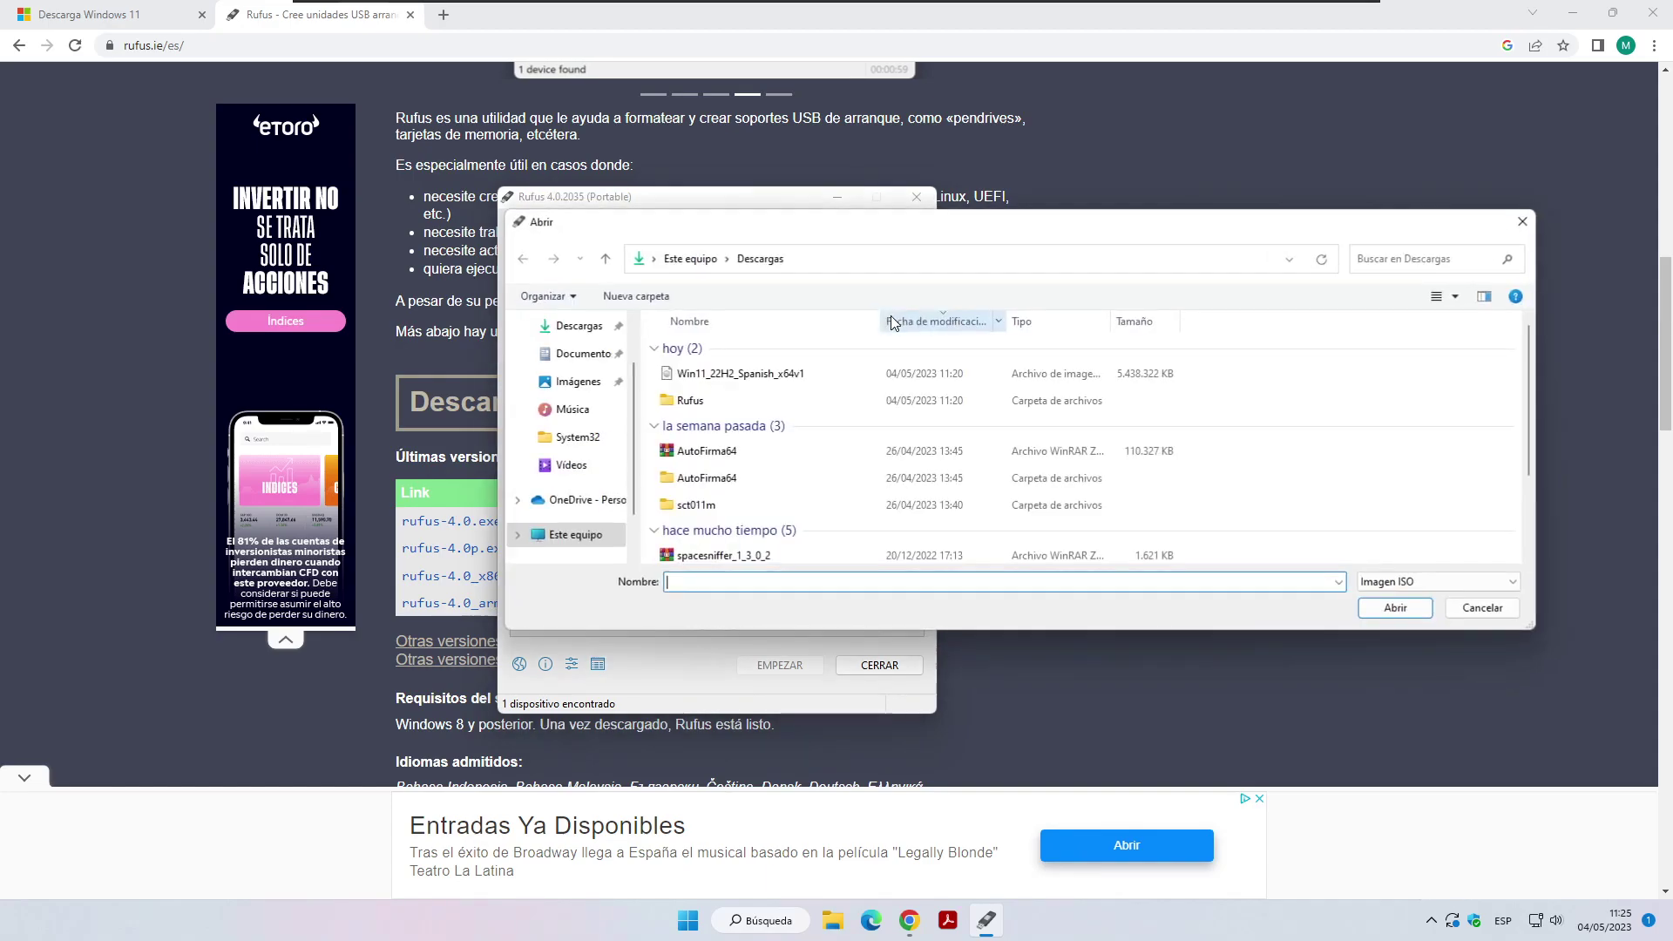
left_click(723, 376)
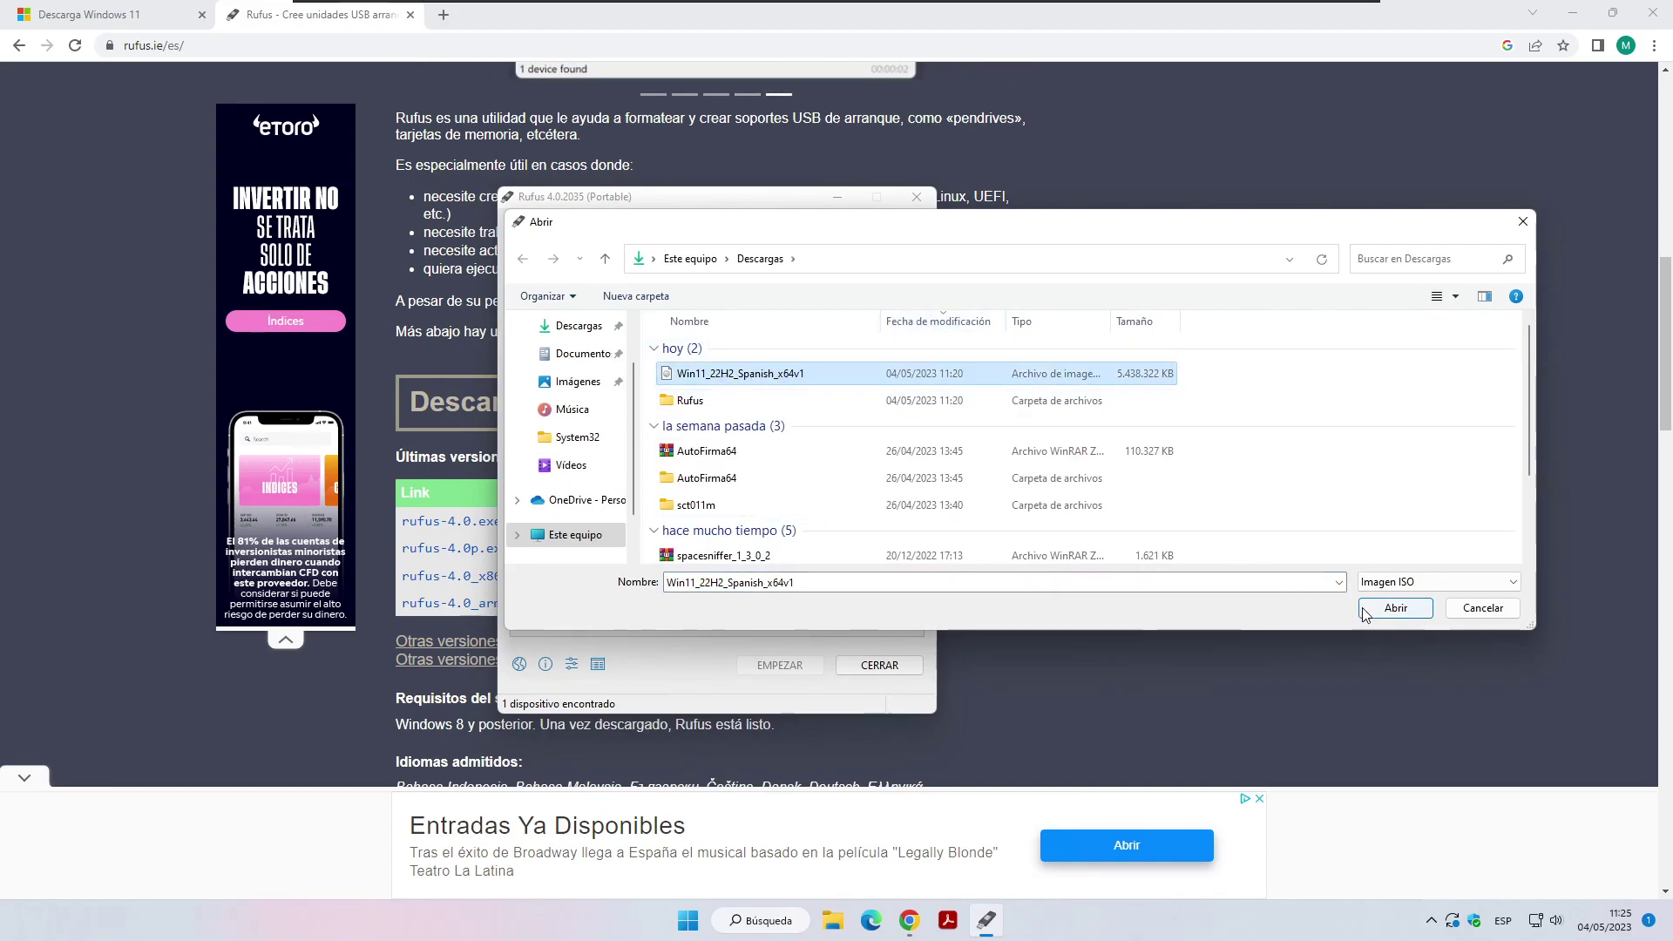
double_click(809, 375)
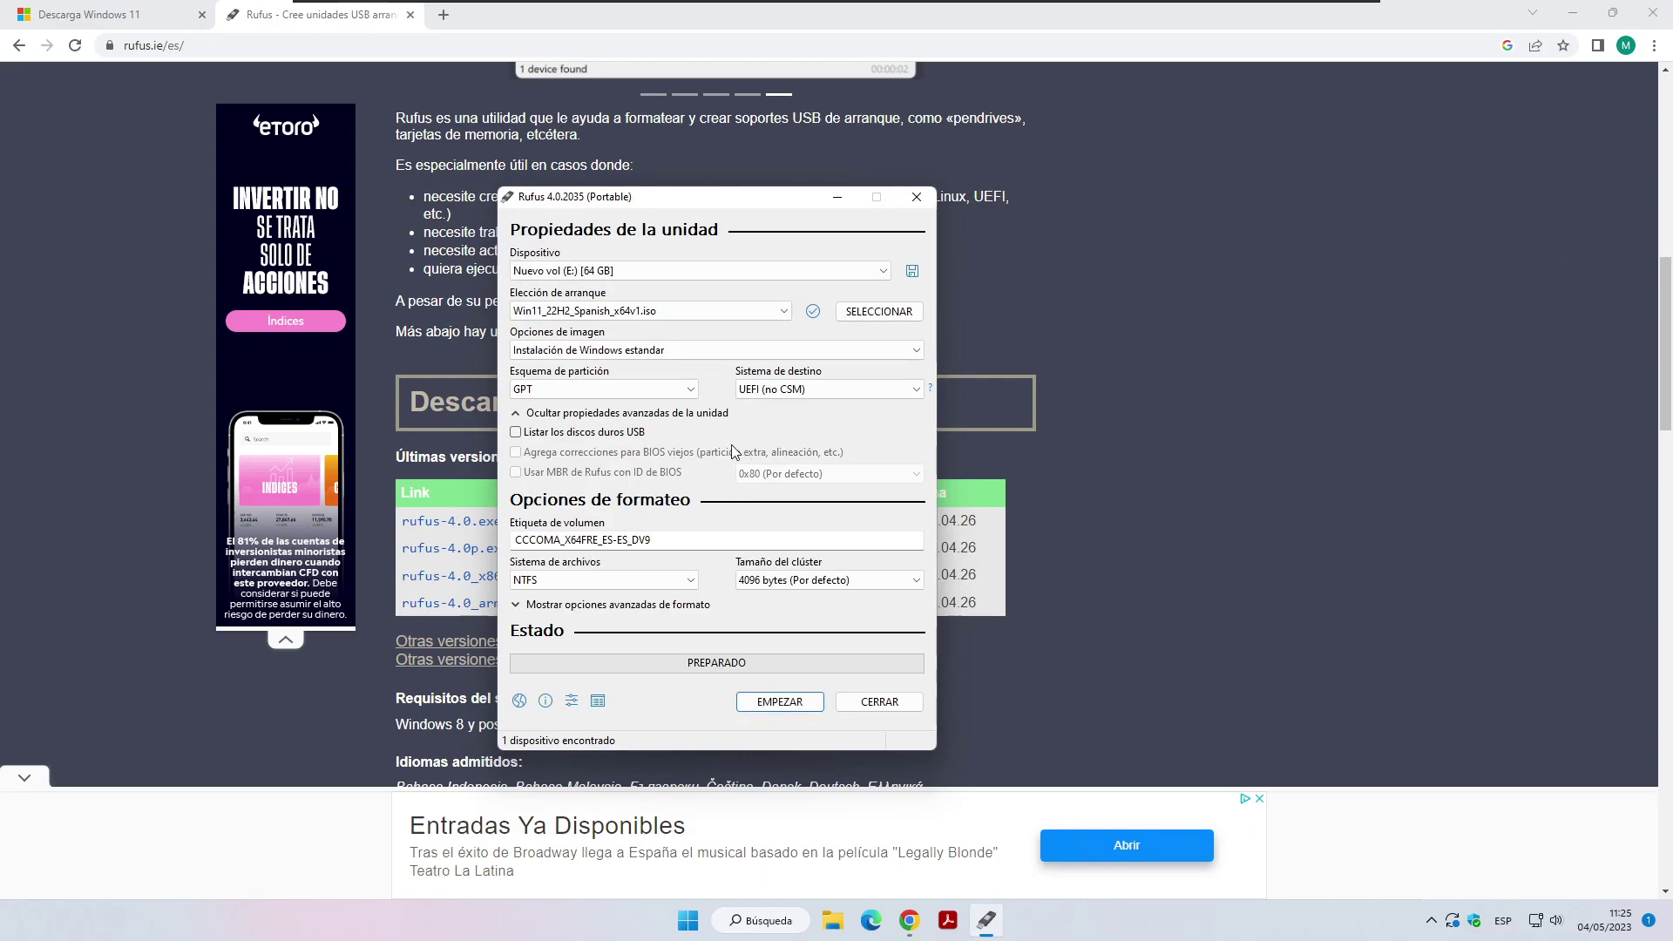
left_click(704, 354)
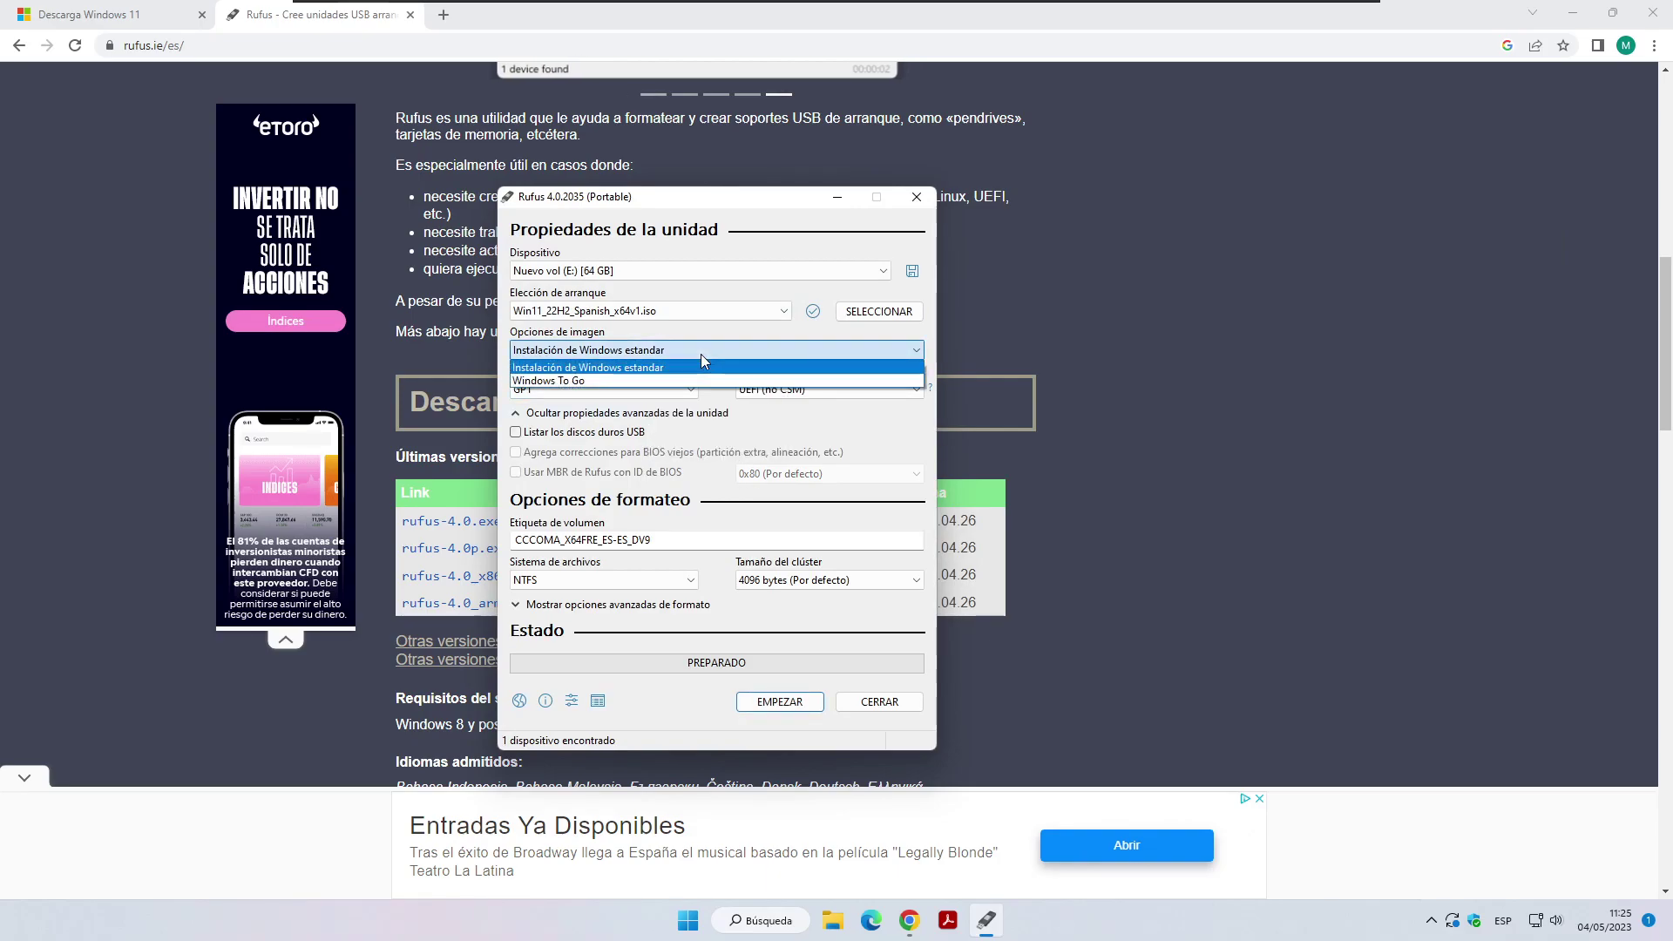
left_click(582, 382)
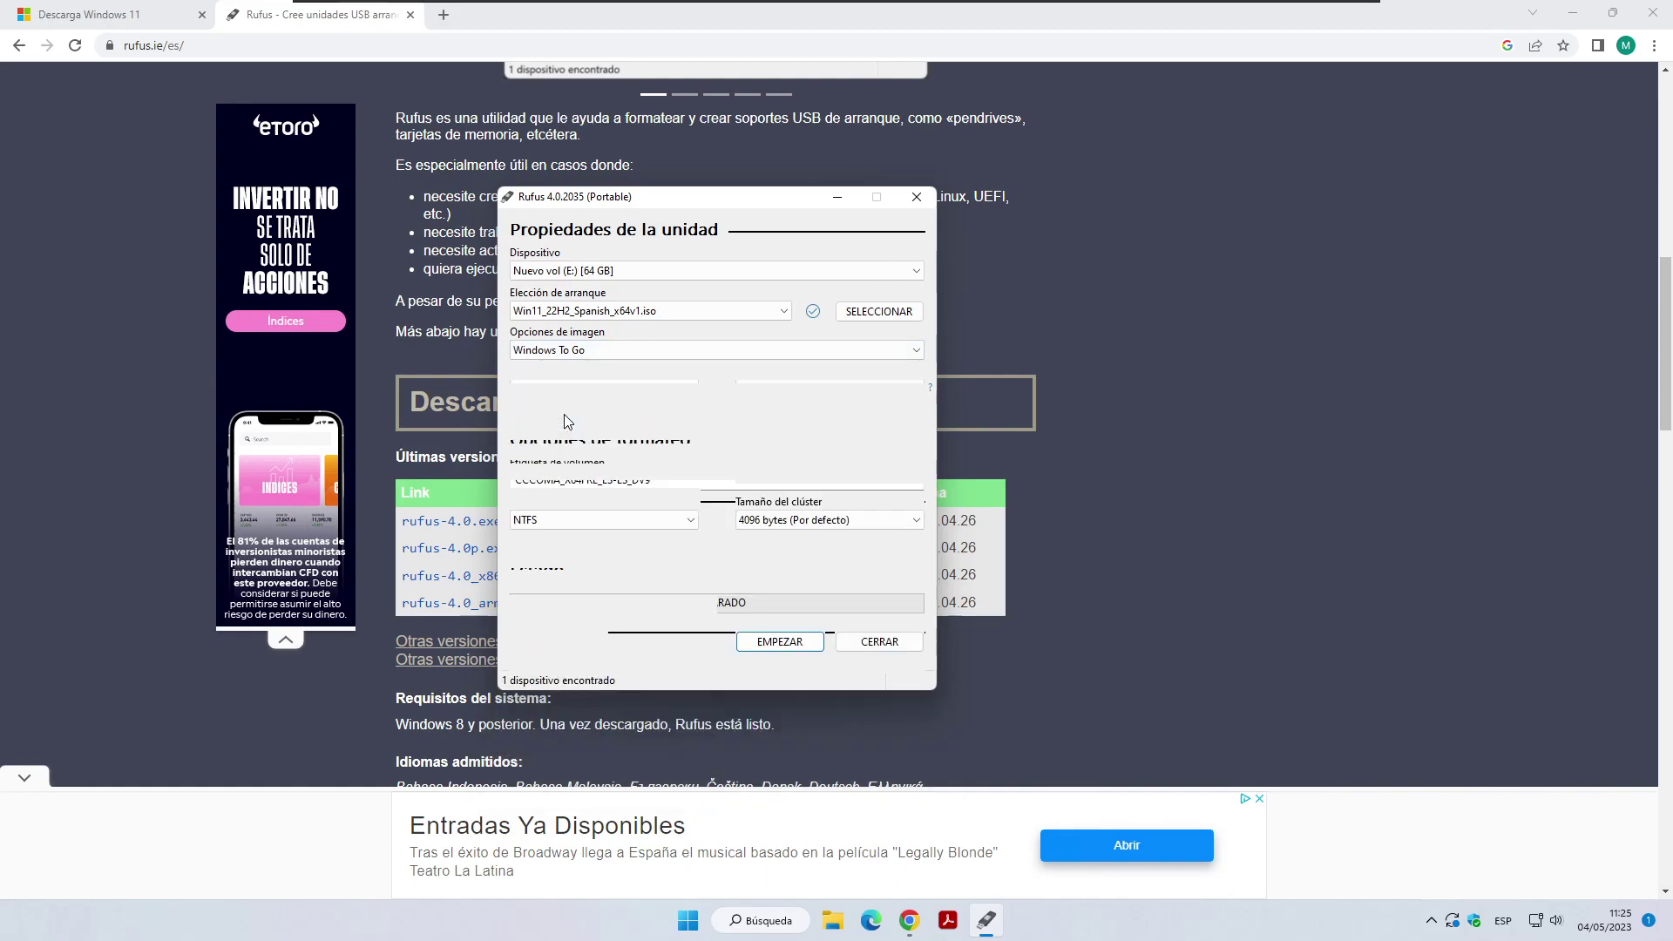
Start creating the Windows To Go drive and accept Windows 11 Home as the version to install.
left_click(774, 655)
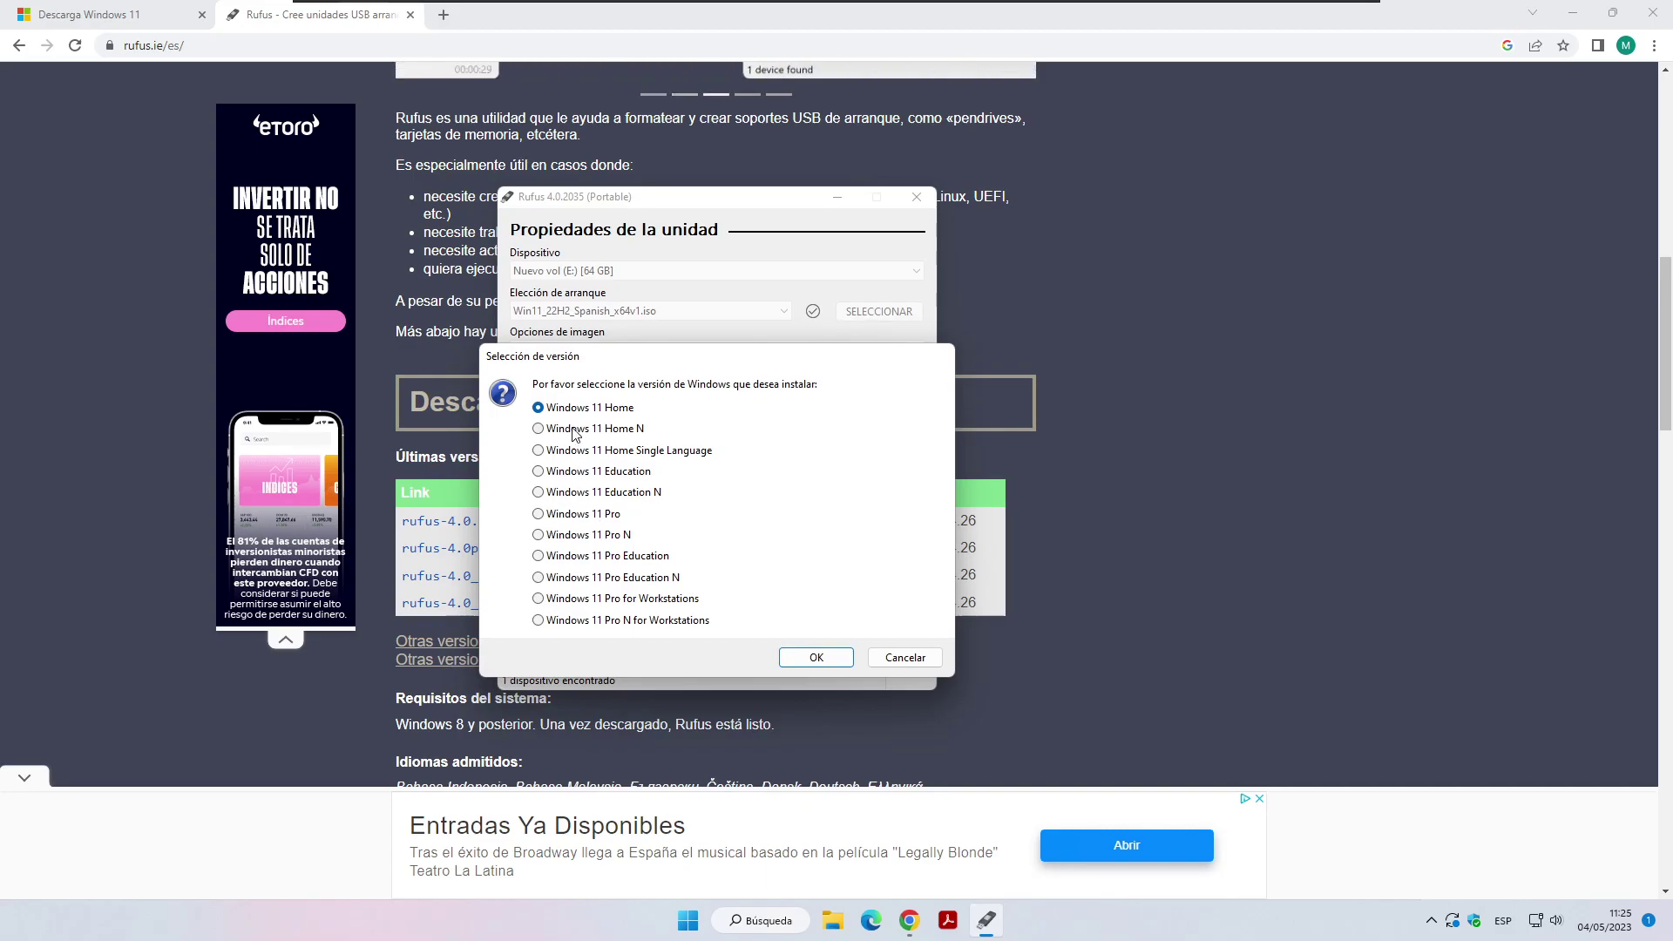
left_click(816, 659)
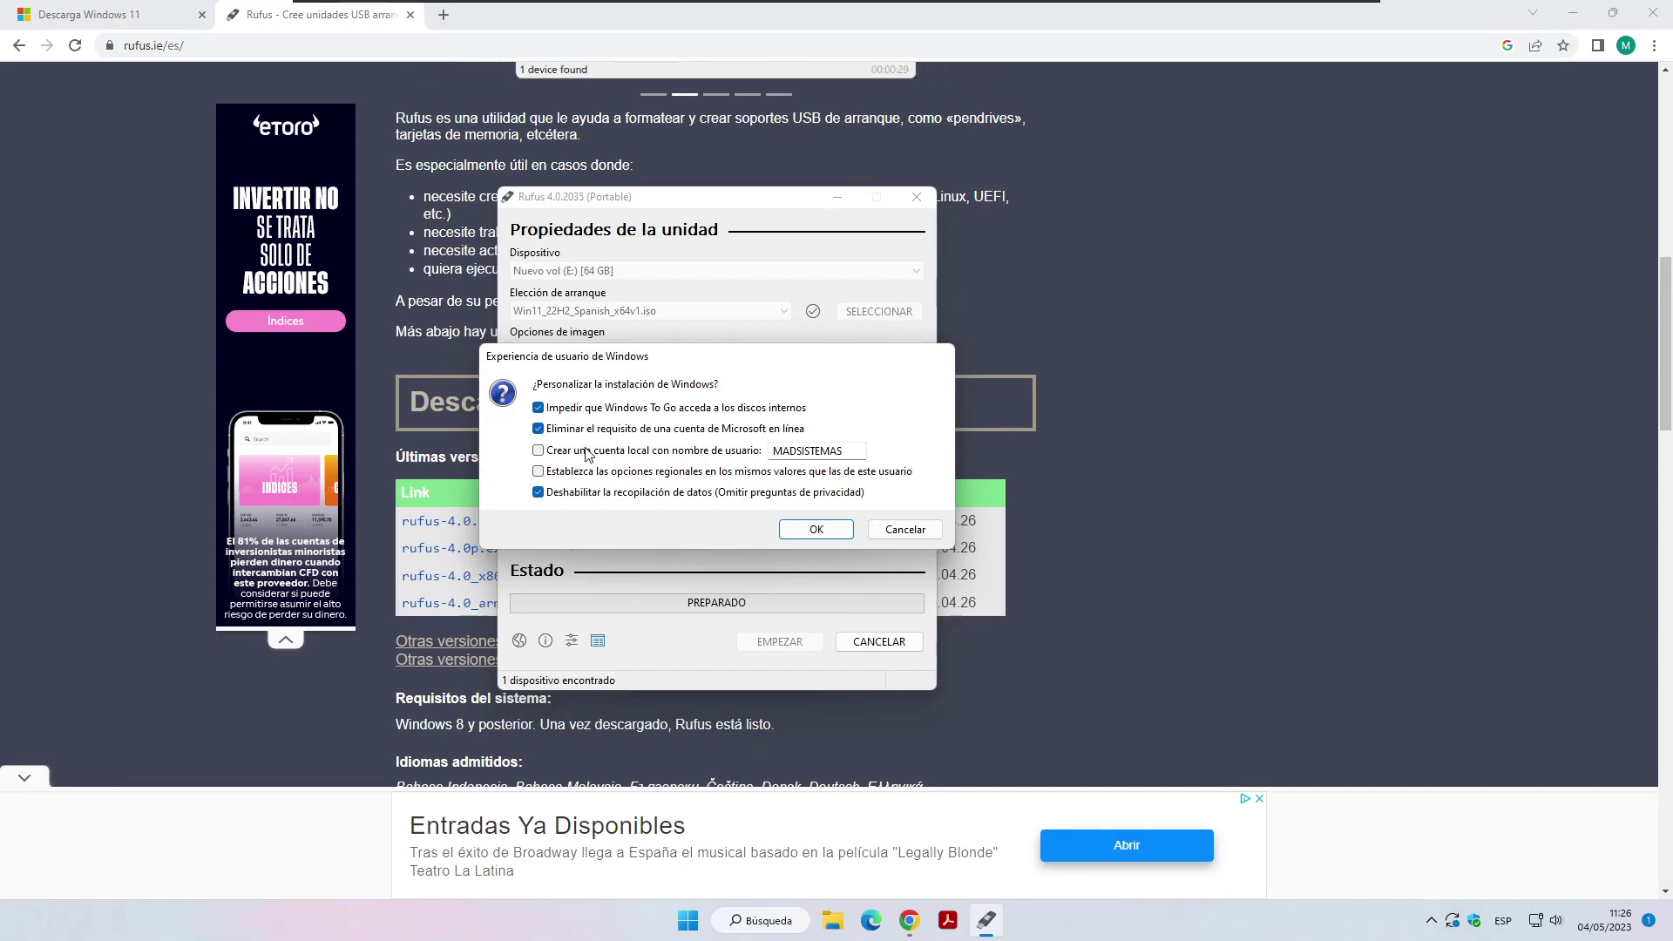
Write the Windows To Go drive with the preselected customization options, accepting the erasure of the USB data, and close Rufus when finished.
left_click(809, 533)
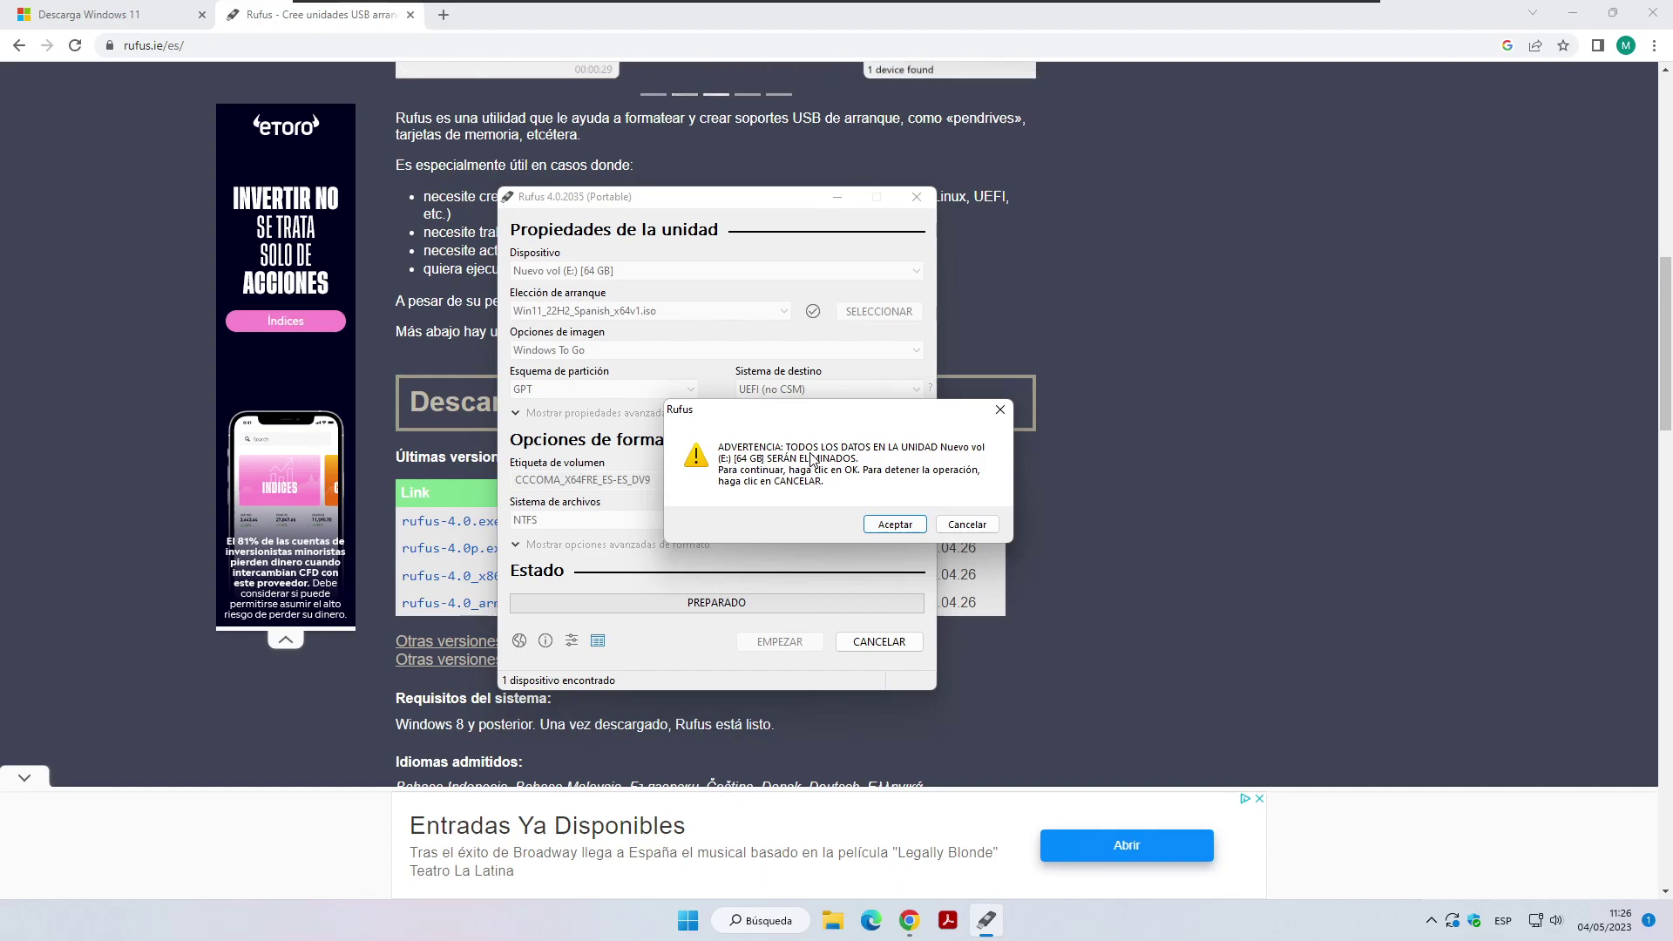
left_click(896, 525)
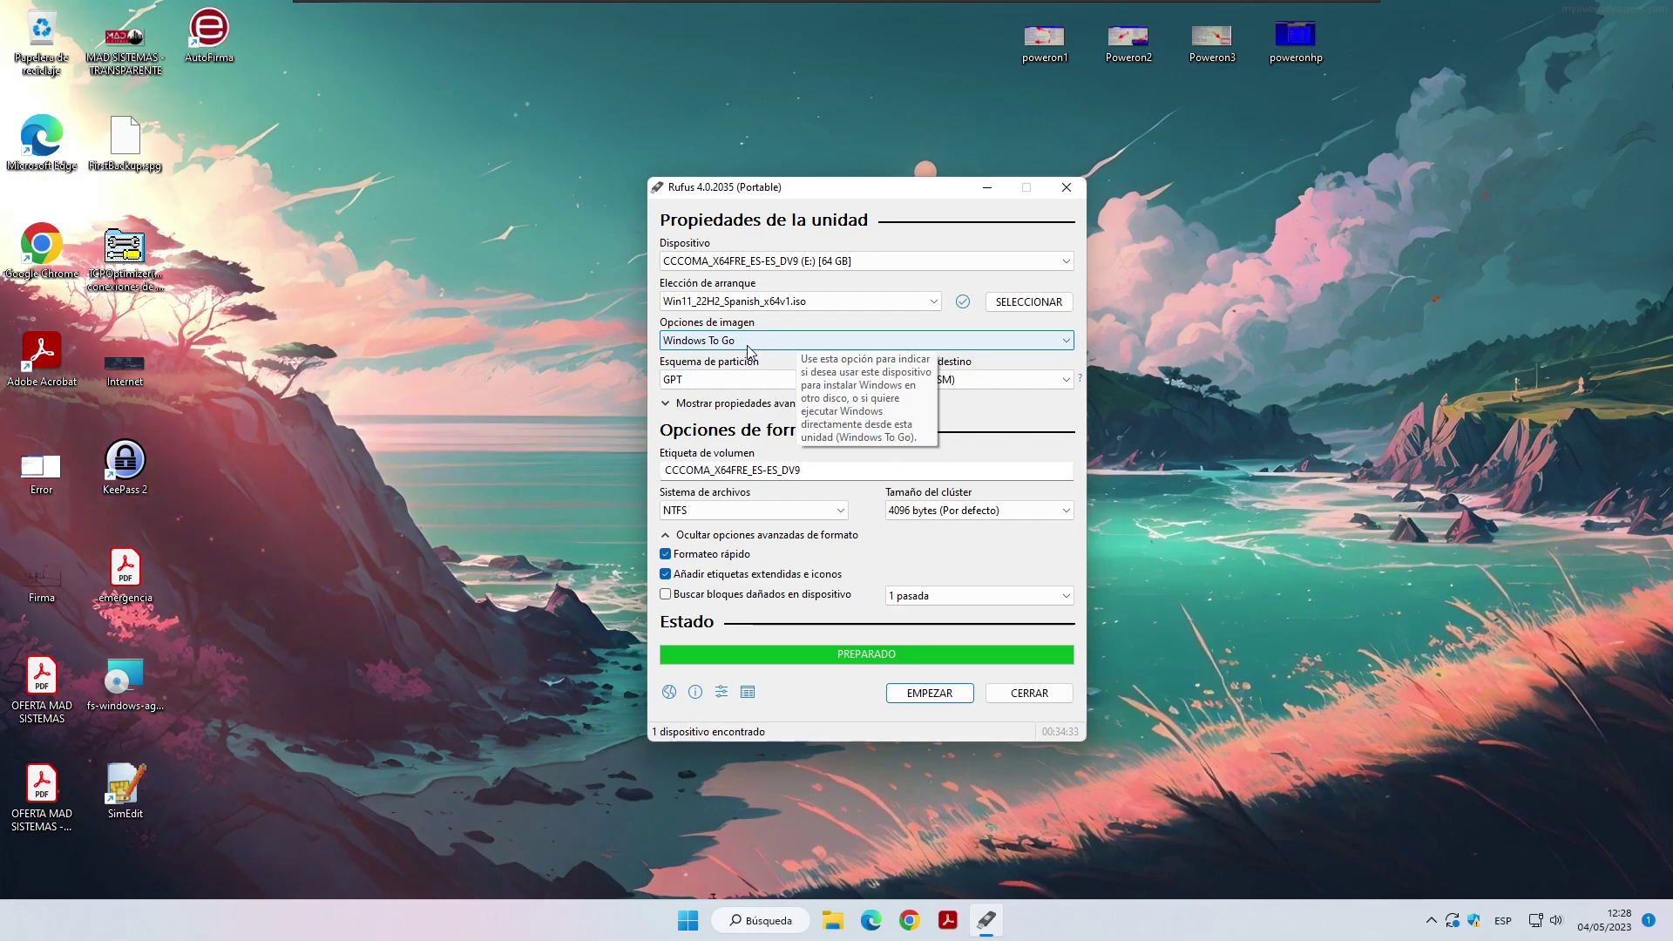
left_click(1014, 697)
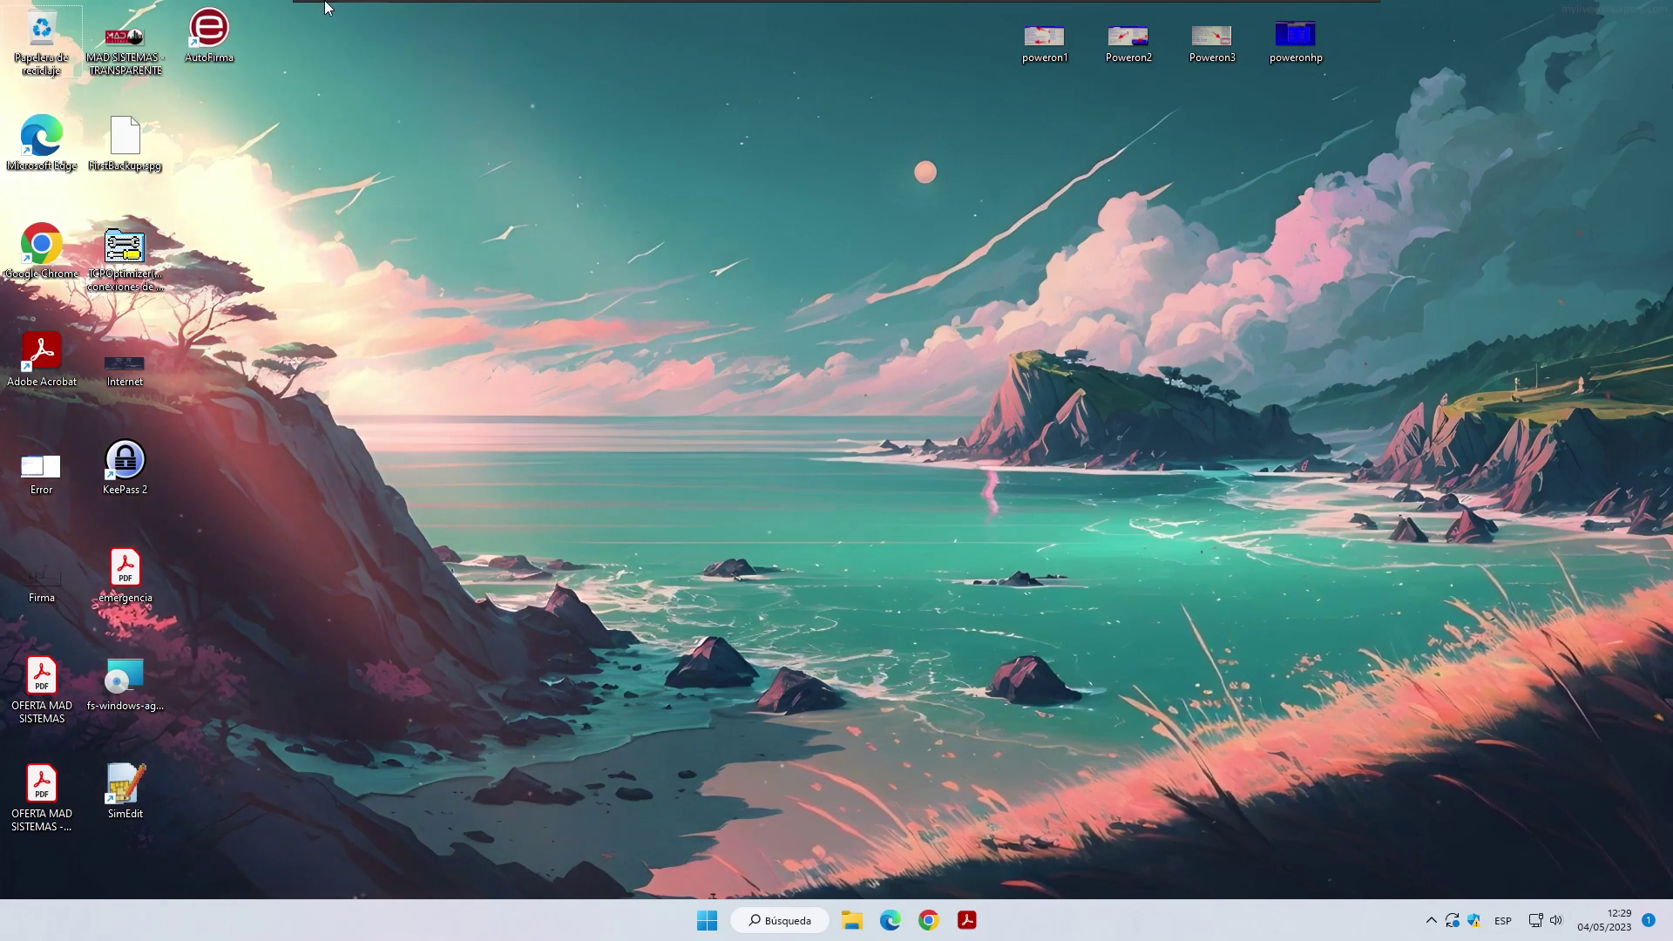
Confirm España as the region and Español as the only keyboard layout in Windows setup, and accept the license agreement.
mouse_move(329, 9)
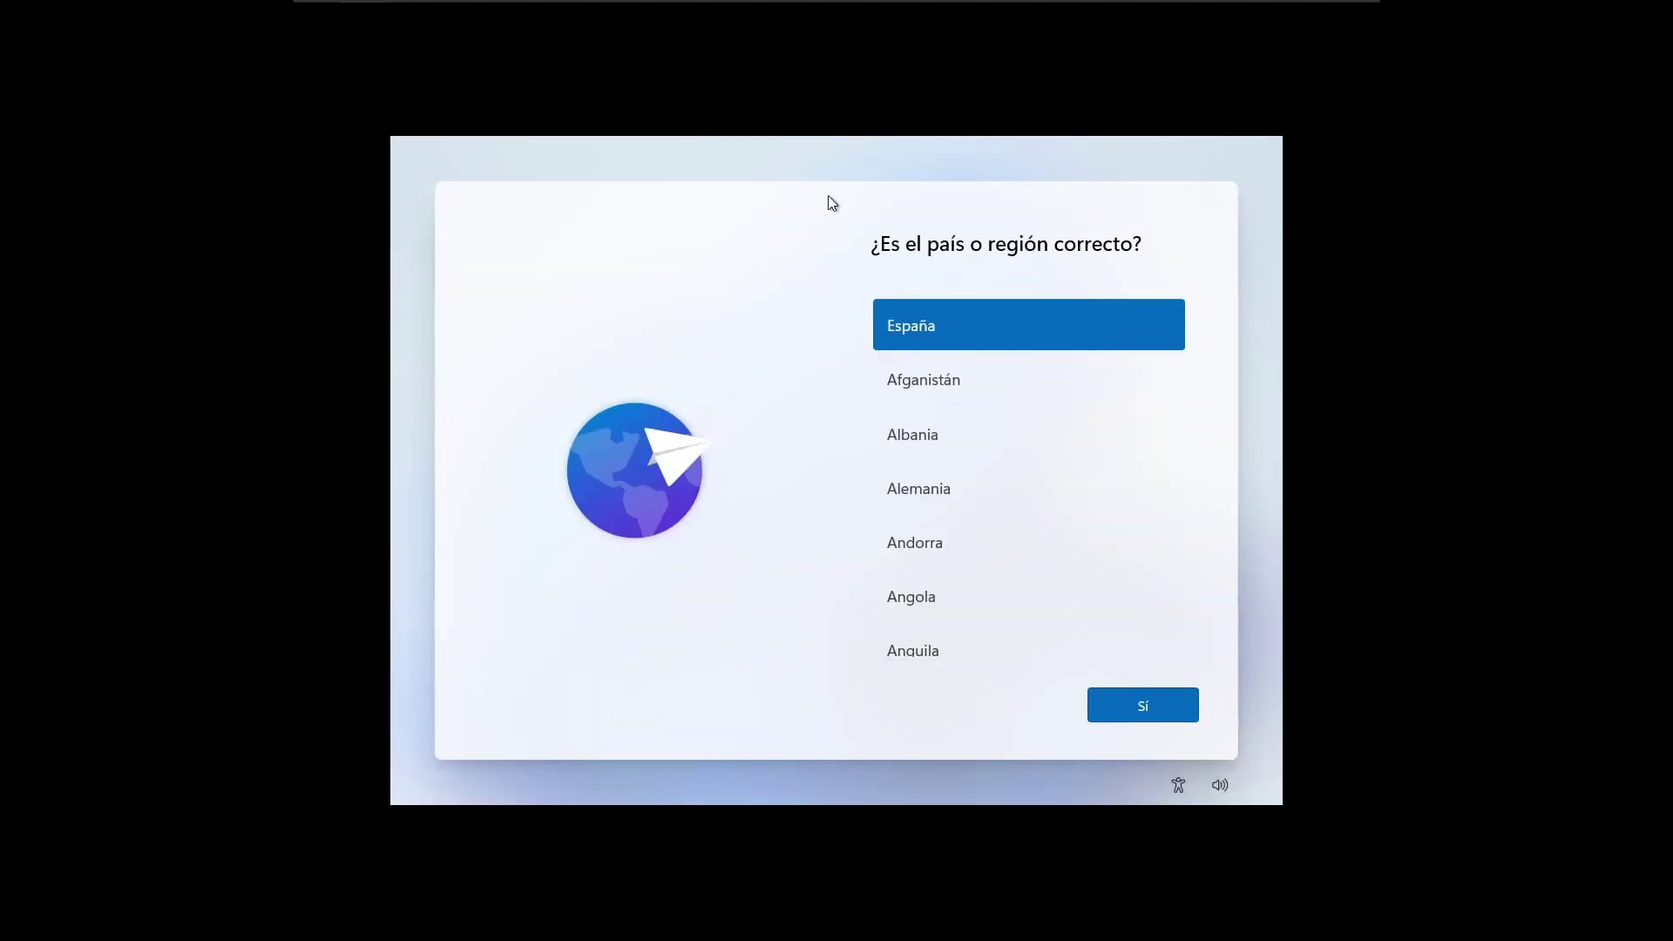
left_click(1143, 707)
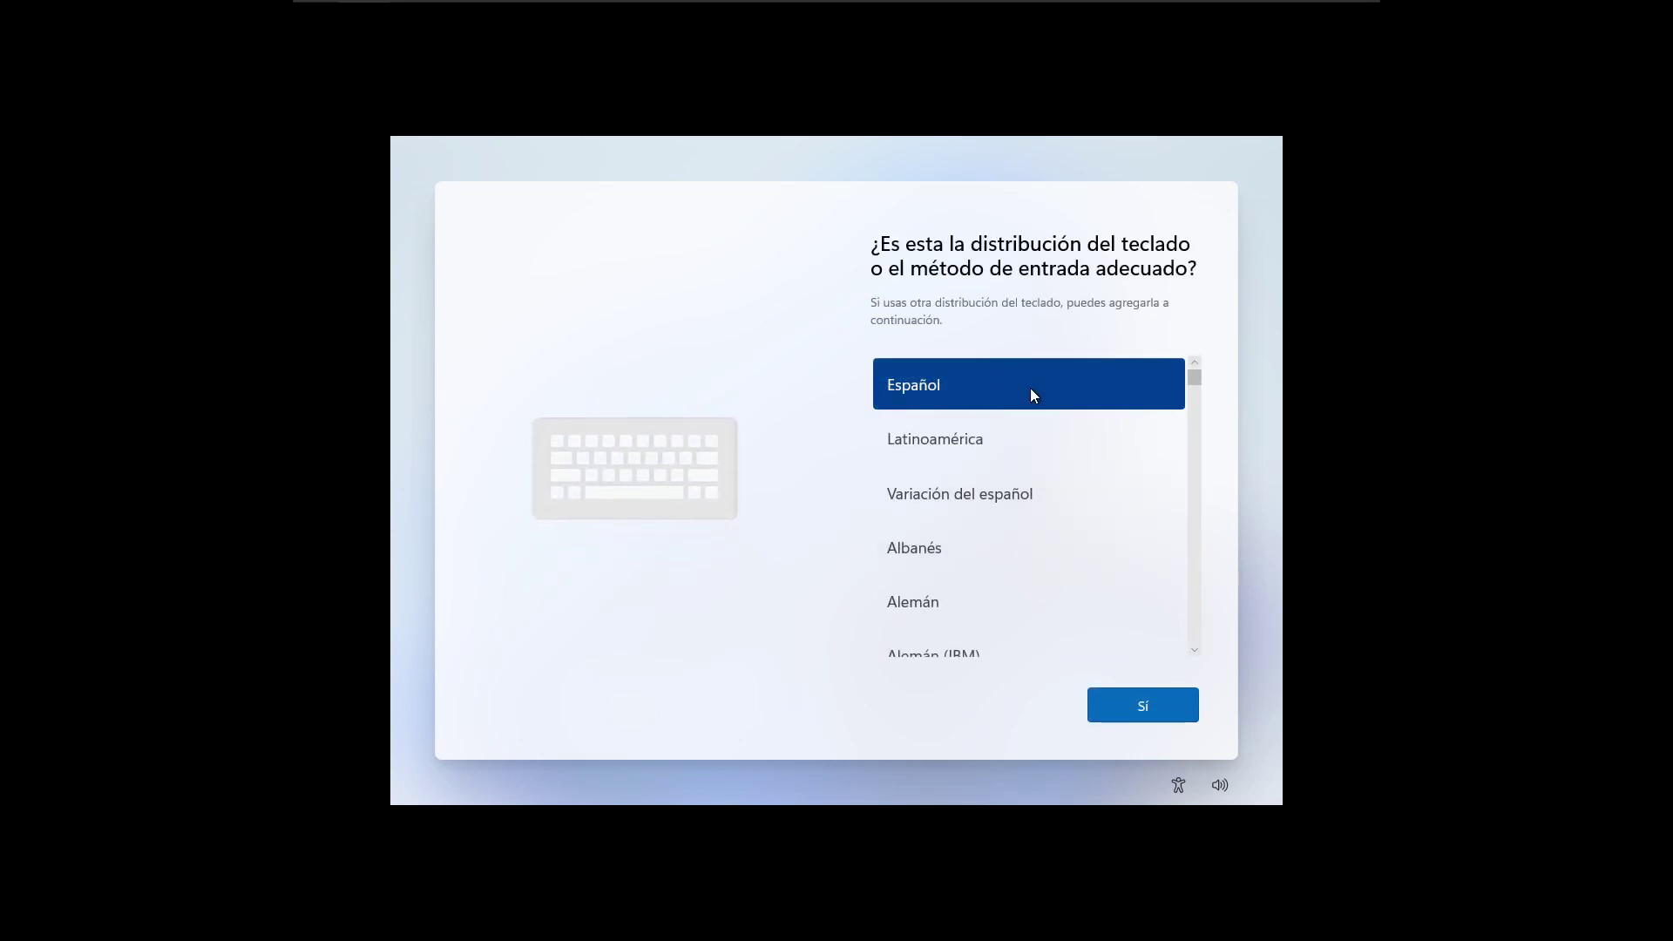
left_click(1152, 709)
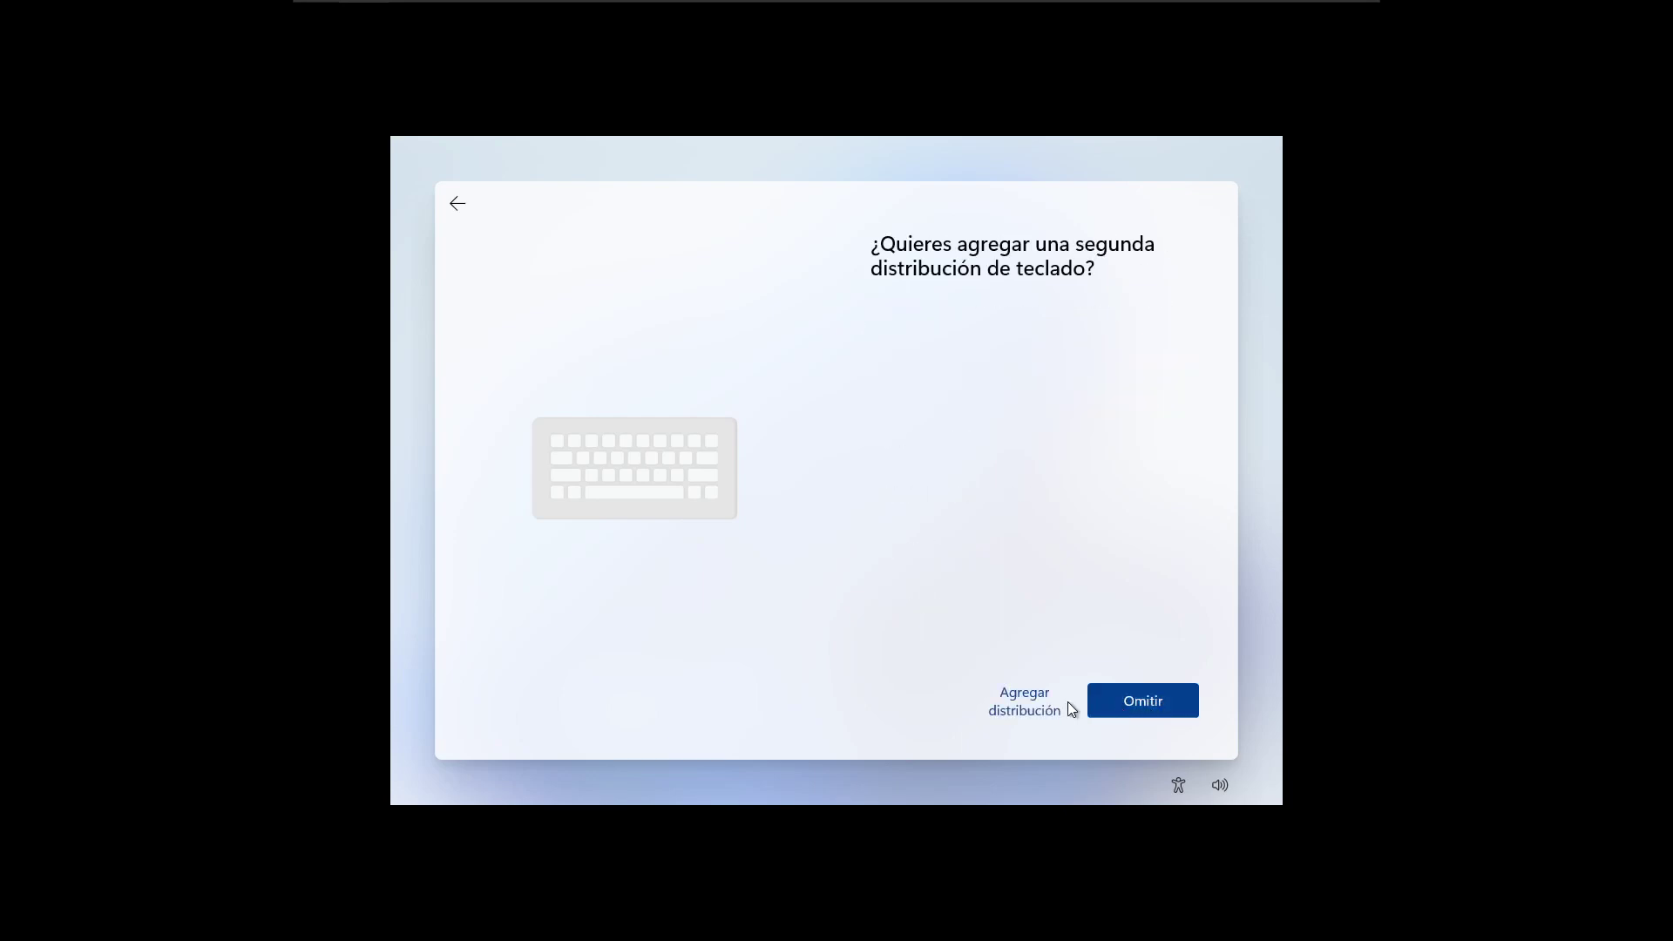
left_click(1135, 706)
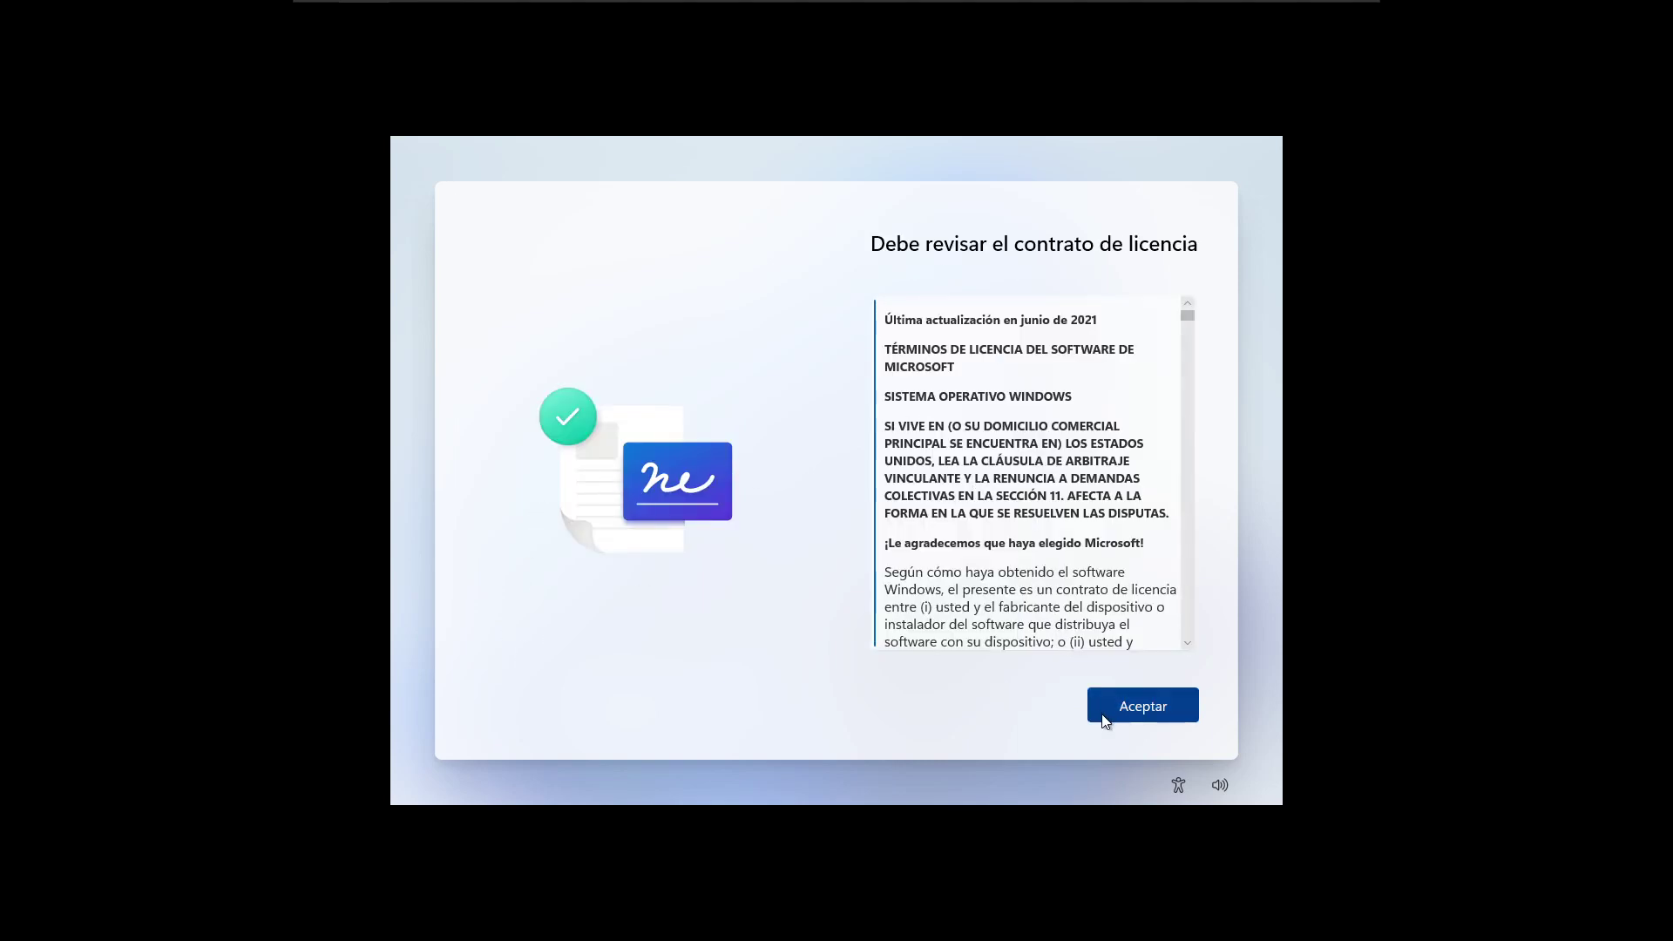
left_click(1116, 709)
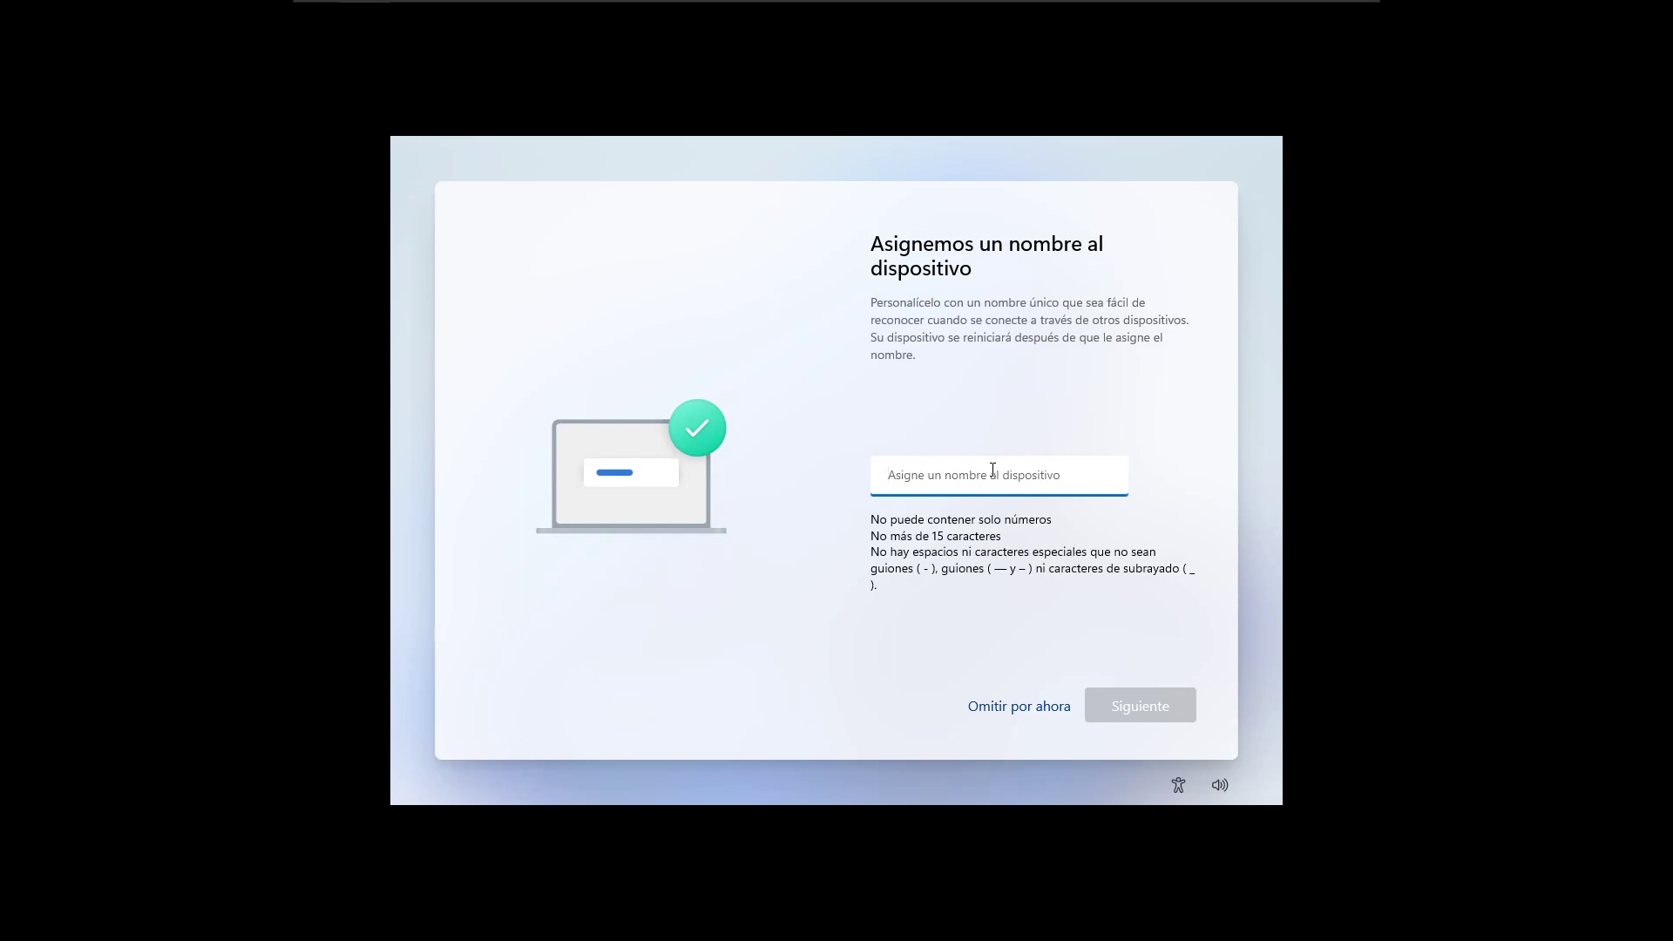
Name the device WINDOWSUSB, without a space, and continue the Windows setup.
type("WINDOWS USB")
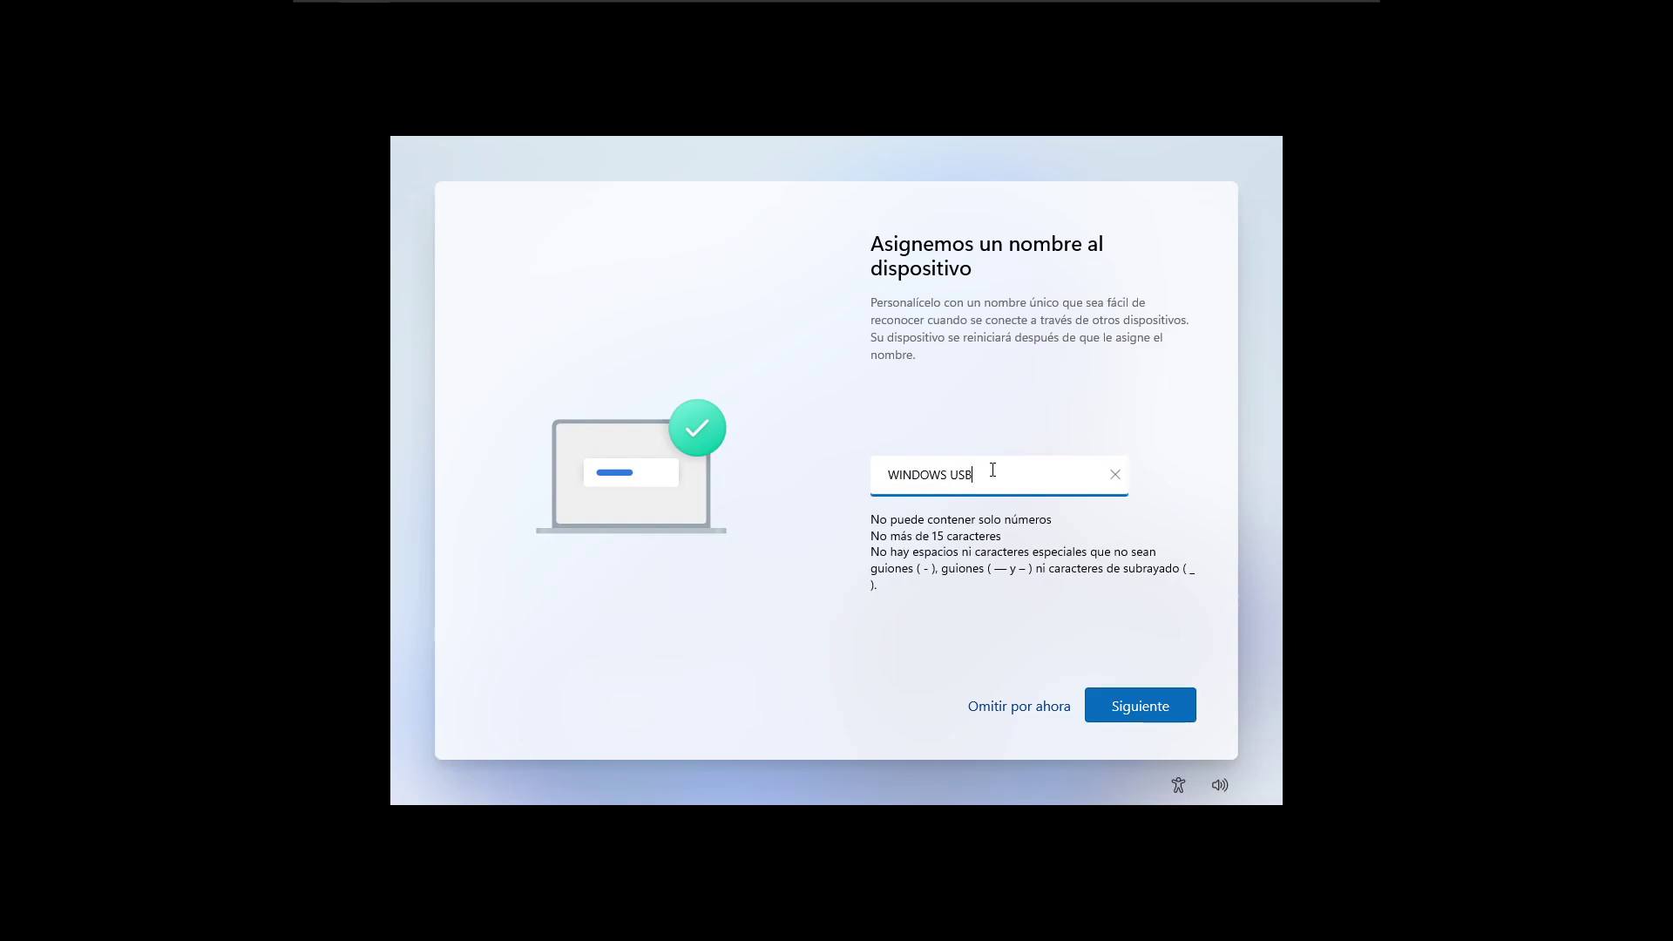
left_click(1138, 706)
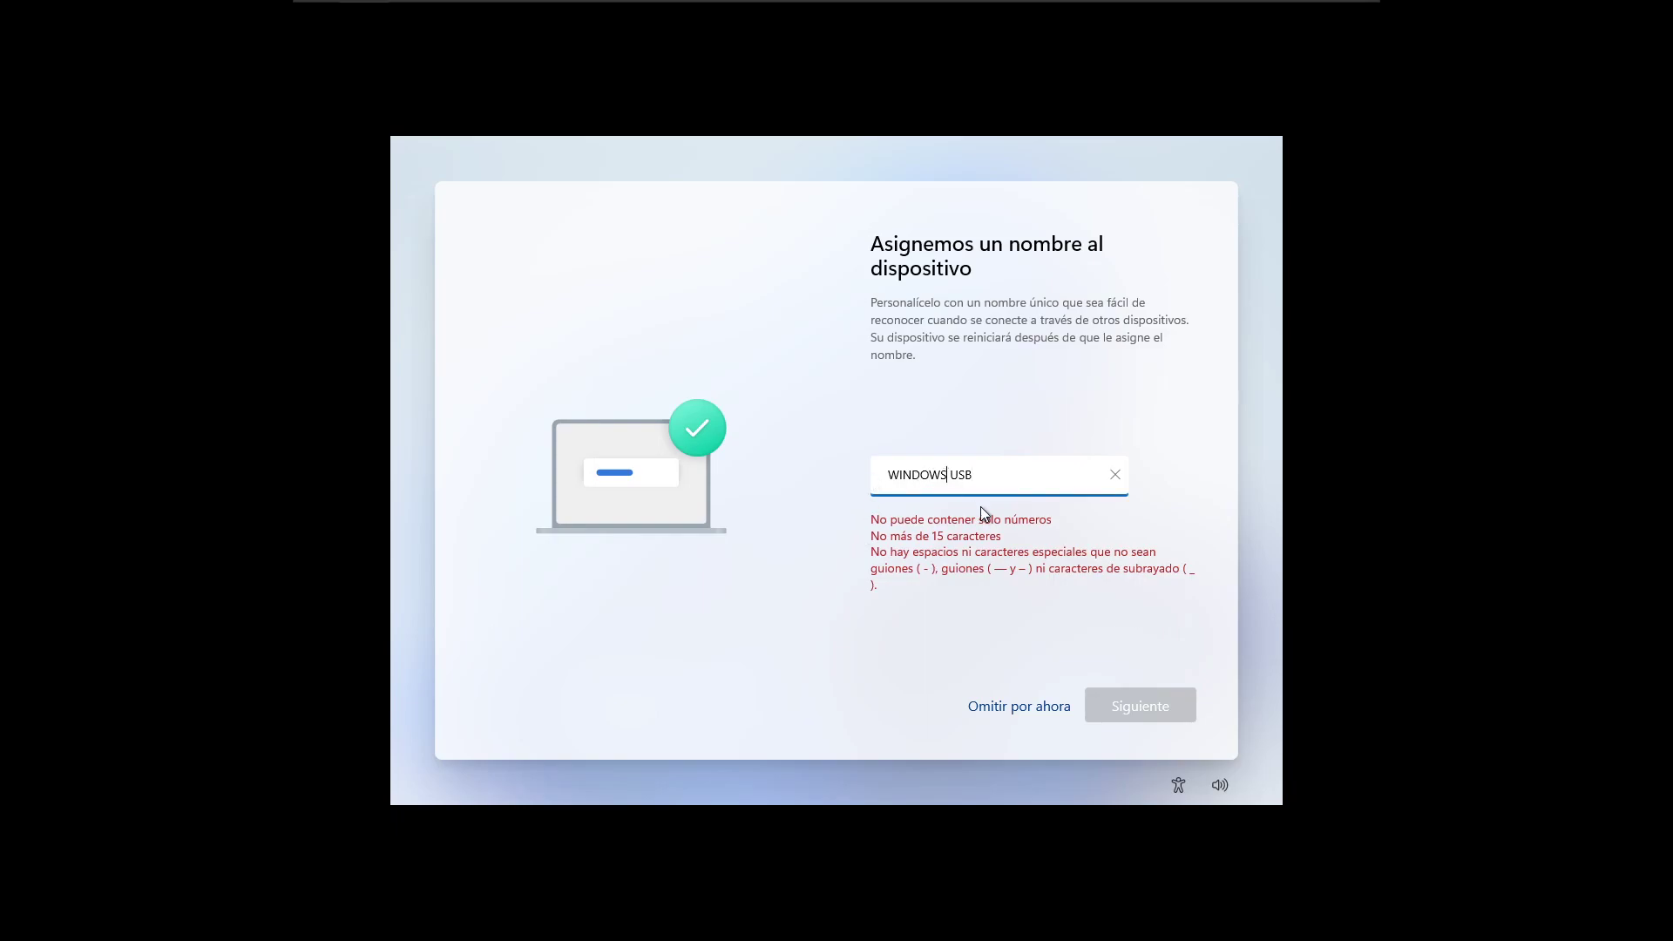
key("Delete")
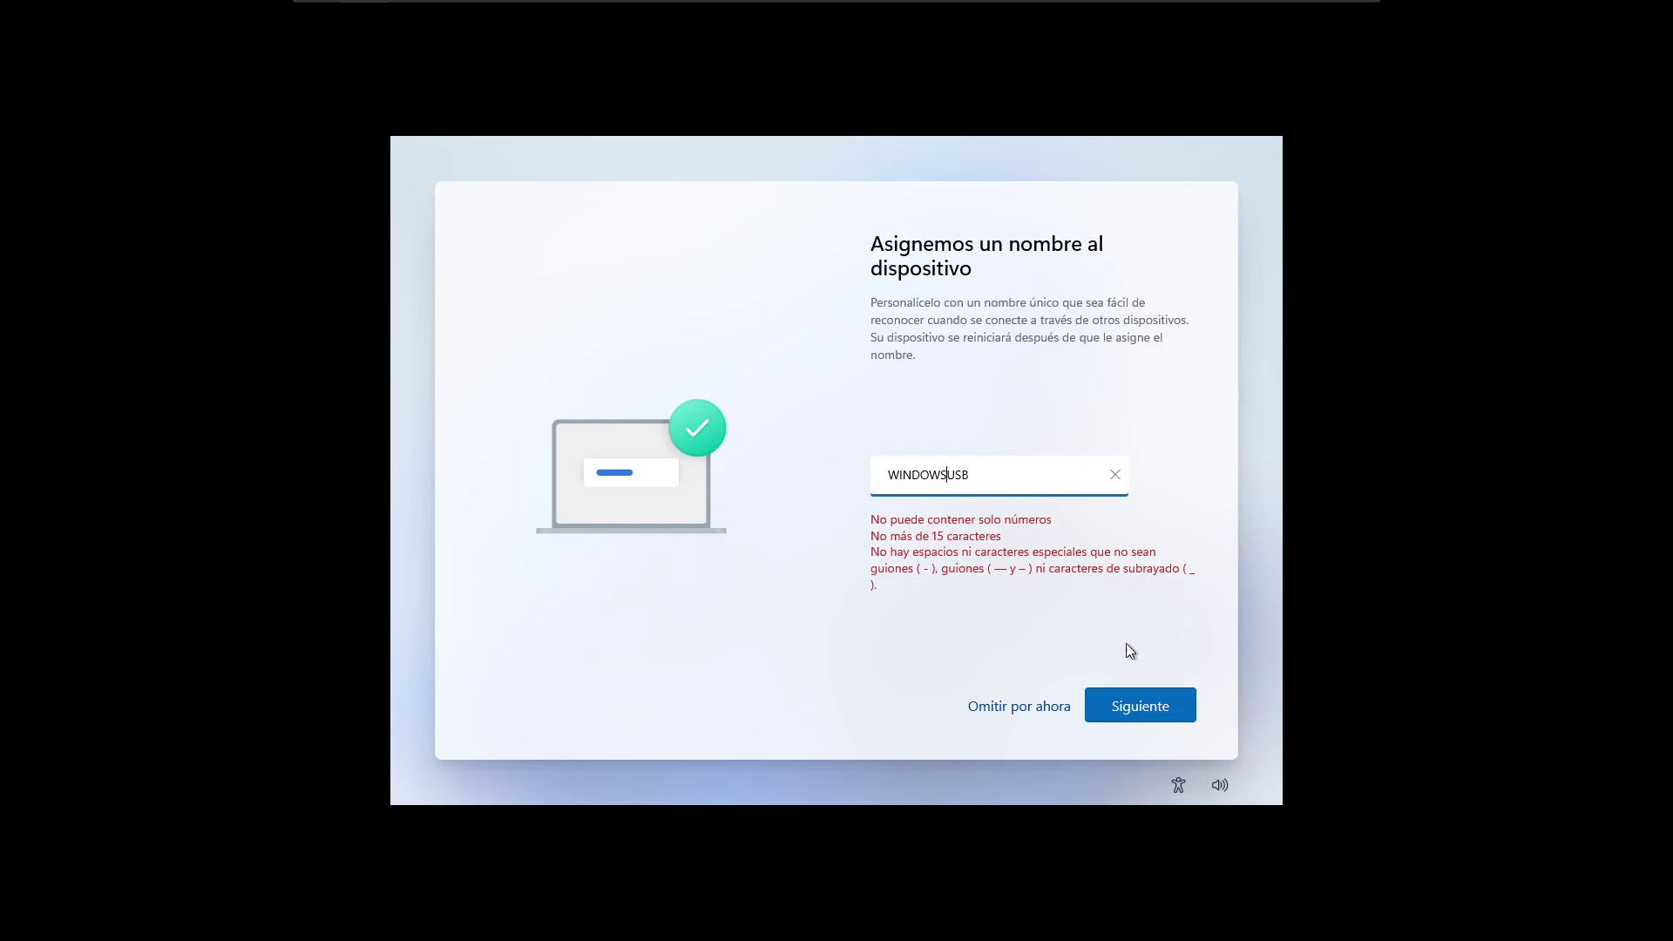
left_click(1133, 717)
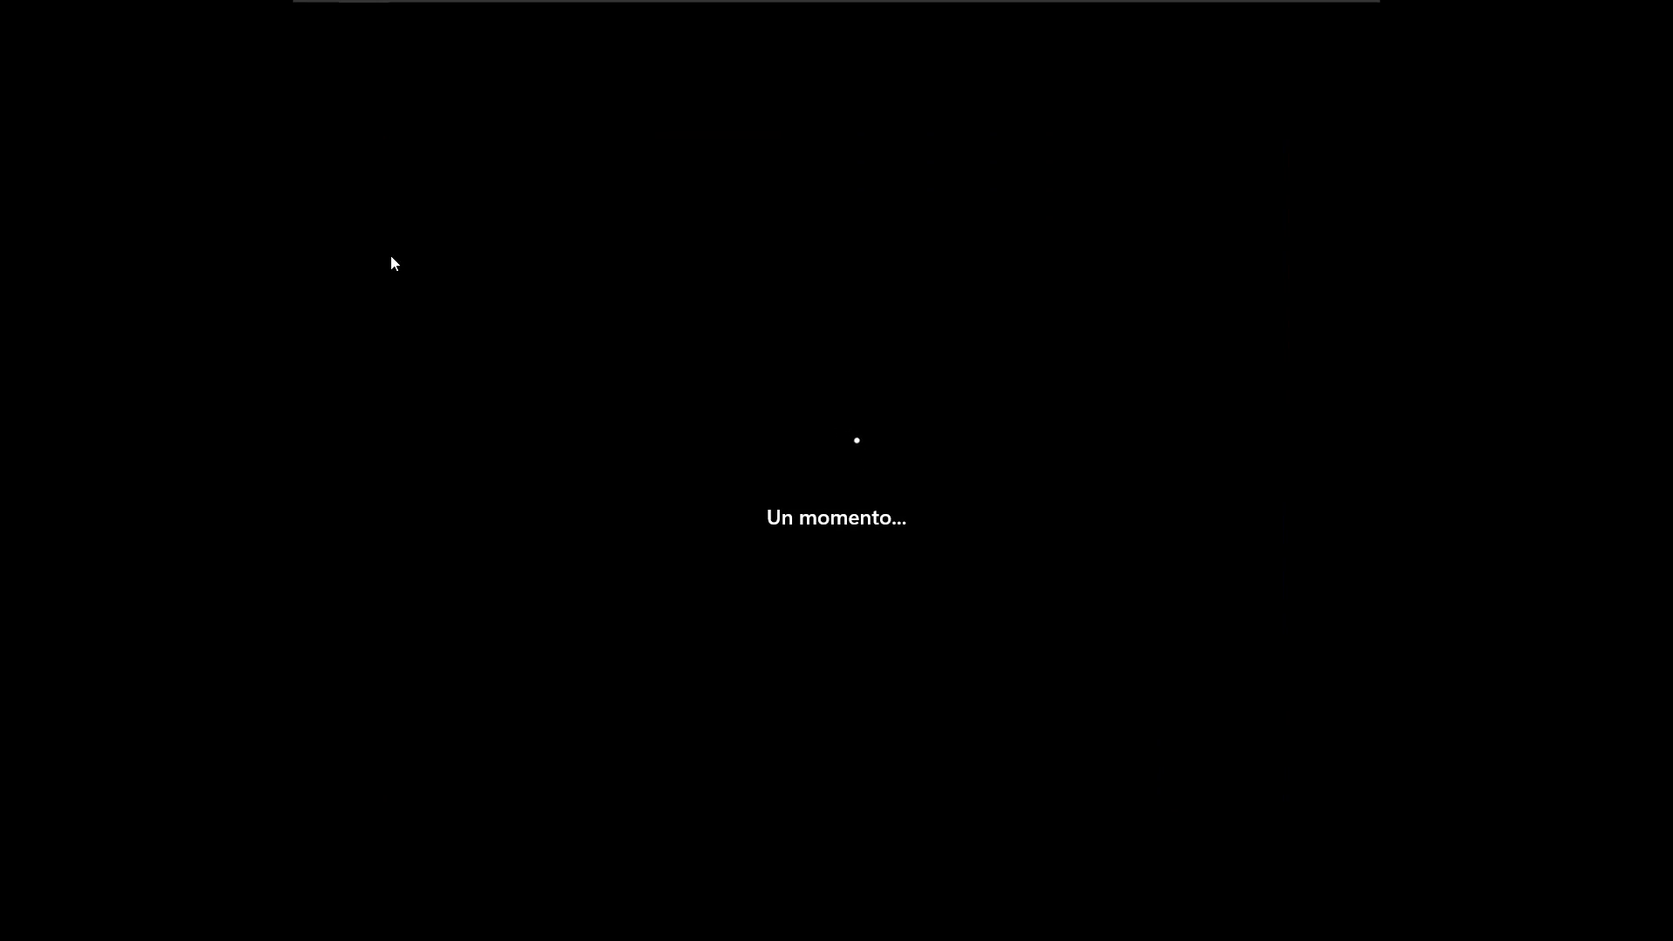